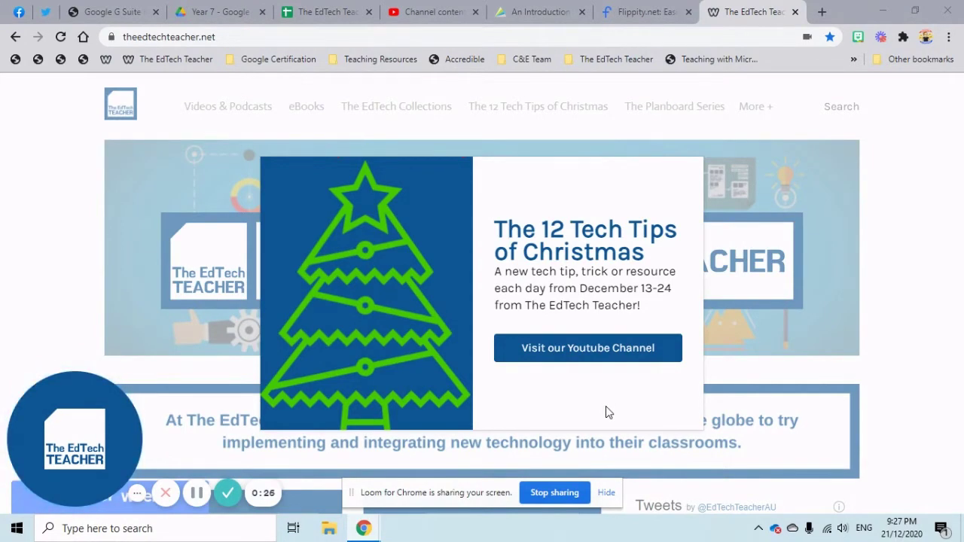
Switch to the Flippity site and browse the full collection of featured spreadsheet templates
{"action": "left_click", "coordinate": [635, 12]}
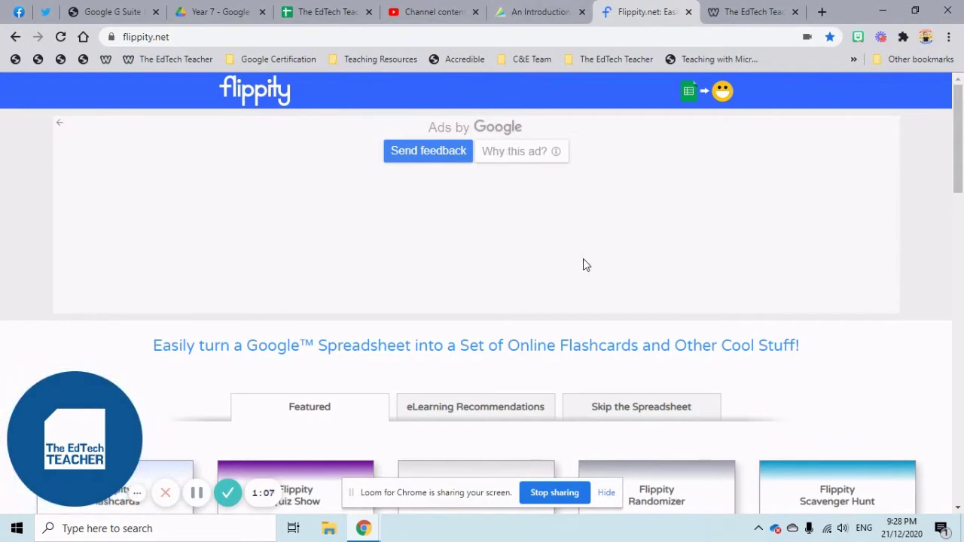
{"action": "scroll", "coordinate": [581, 268], "scroll_direction": "down", "scroll_amount": 4}
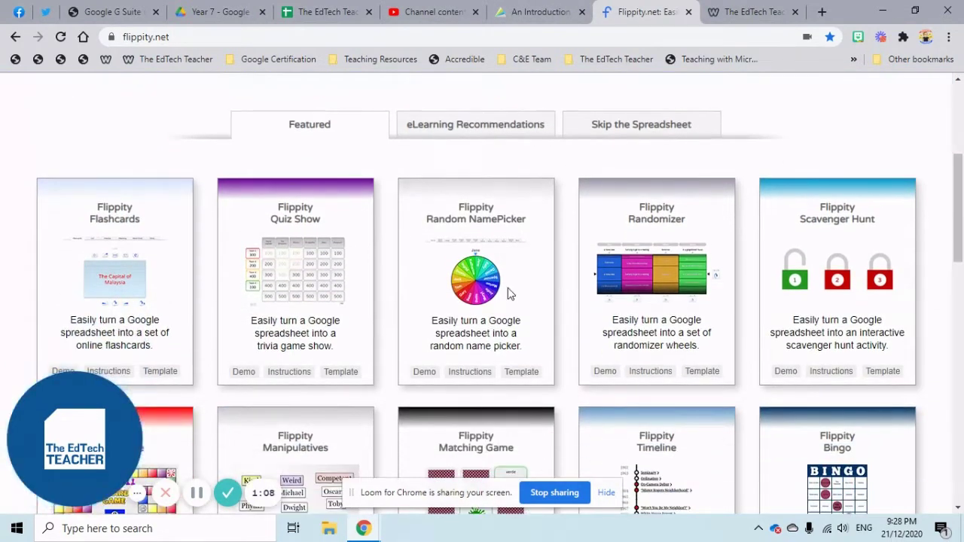
{"action": "scroll", "coordinate": [511, 294], "scroll_direction": "down", "scroll_amount": 3}
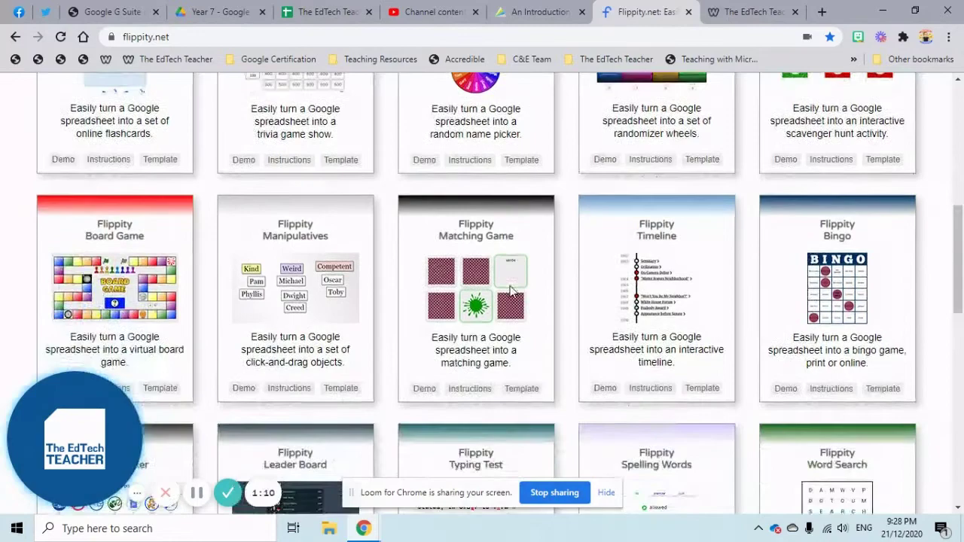
{"action": "scroll", "coordinate": [510, 285], "scroll_direction": "down", "scroll_amount": 3}
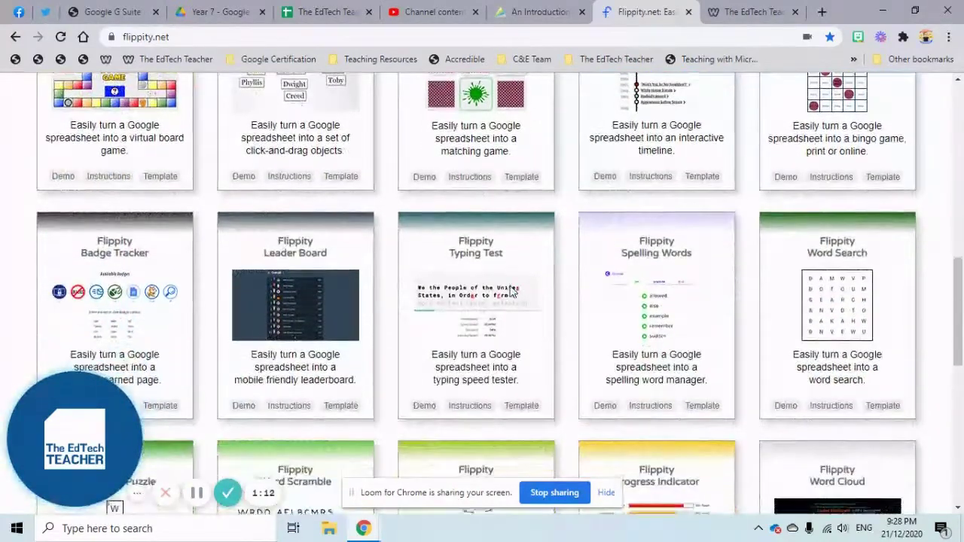
{"action": "scroll", "coordinate": [510, 292], "scroll_direction": "down", "scroll_amount": 6}
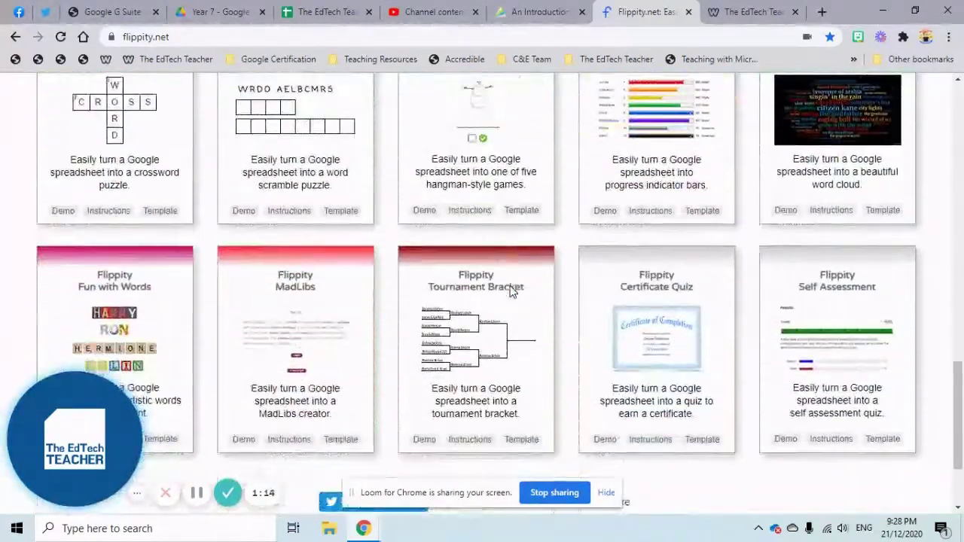
{"action": "scroll", "coordinate": [510, 292], "scroll_direction": "down", "scroll_amount": 3}
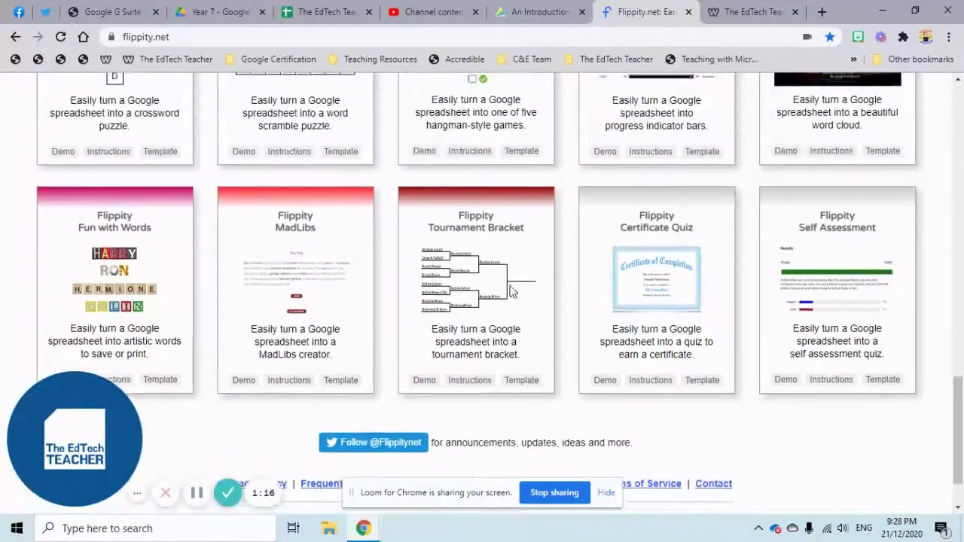
{"action": "scroll", "coordinate": [510, 293], "scroll_direction": "up", "scroll_amount": 7}
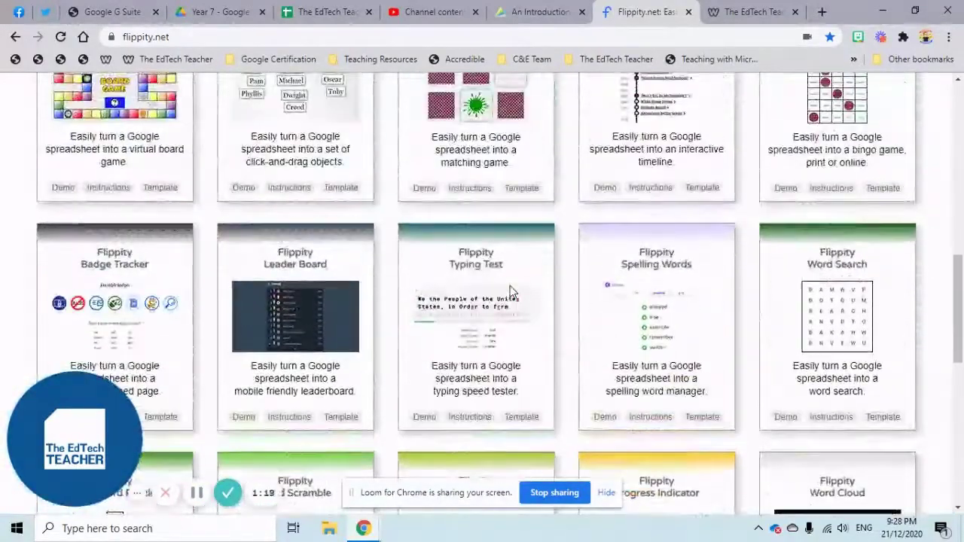
{"action": "scroll", "coordinate": [510, 292], "scroll_direction": "up", "scroll_amount": 5}
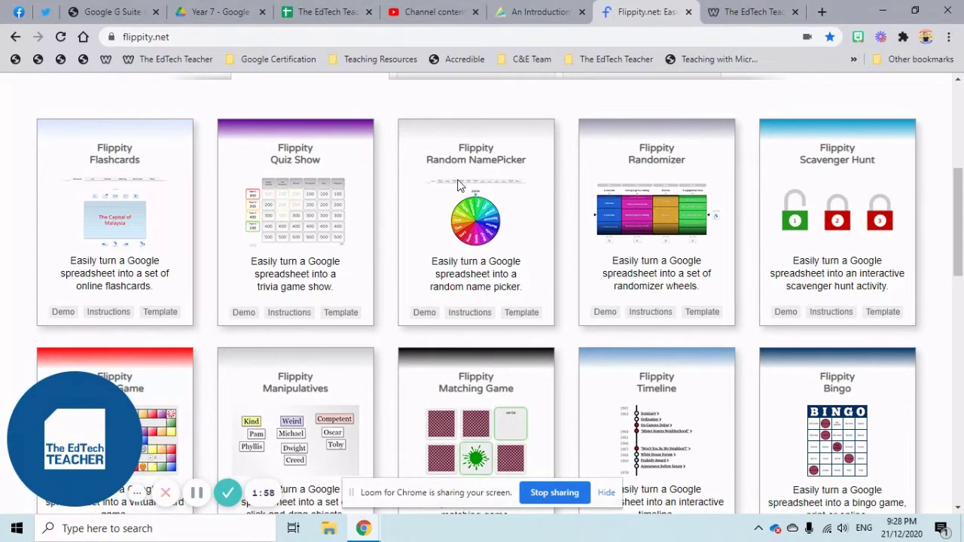
Open the Random NamePicker demo and view its spinner in full screen, returning to the normal window
{"action": "left_click", "coordinate": [458, 185]}
{"action": "left_click", "coordinate": [424, 314]}
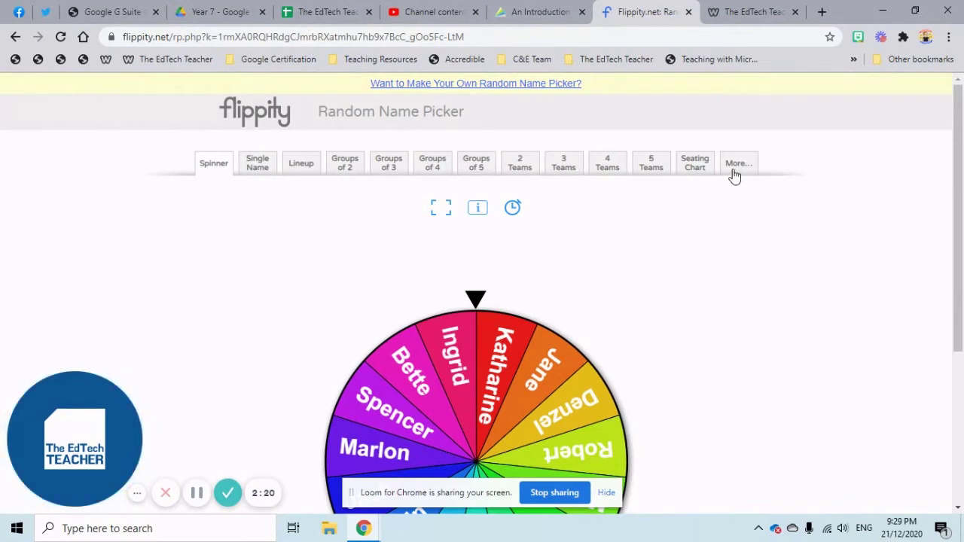
{"action": "left_click", "coordinate": [441, 208]}
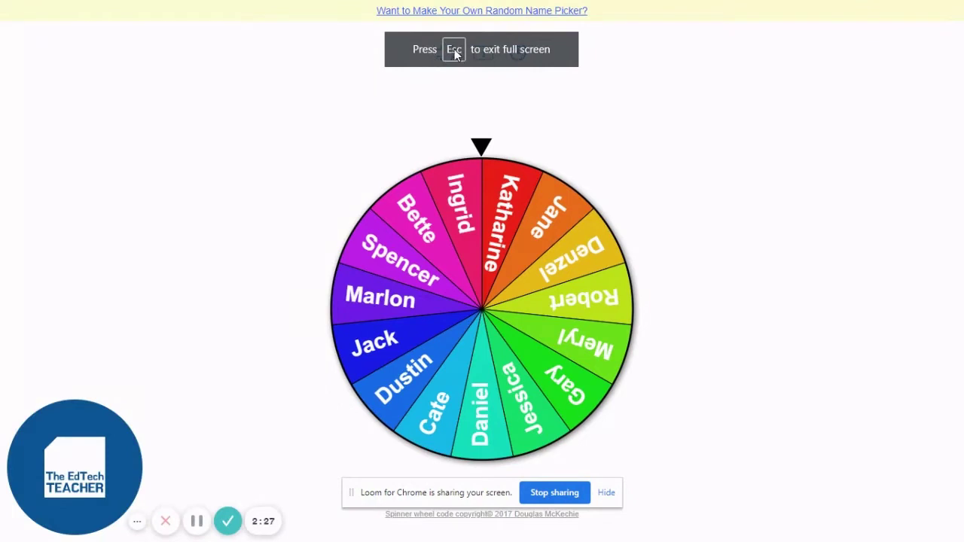
{"action": "key", "text": "Escape"}
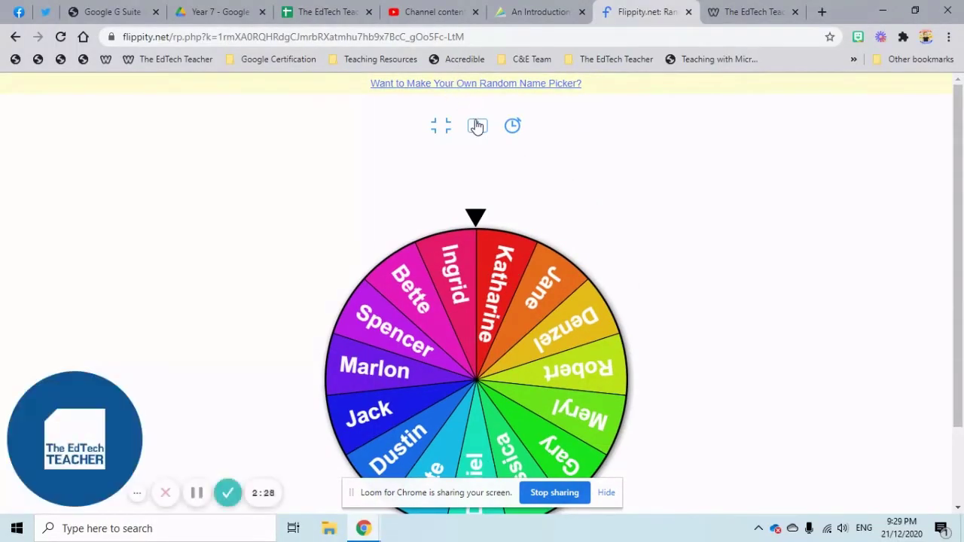
Show and dismiss the instructions box and the timer above the name wheel
{"action": "left_click", "coordinate": [476, 127]}
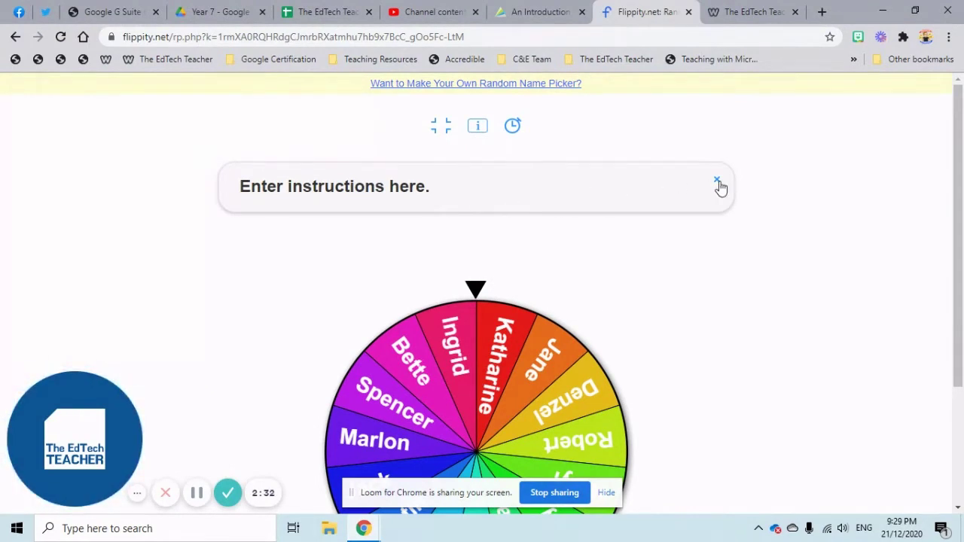
{"action": "left_click", "coordinate": [716, 181]}
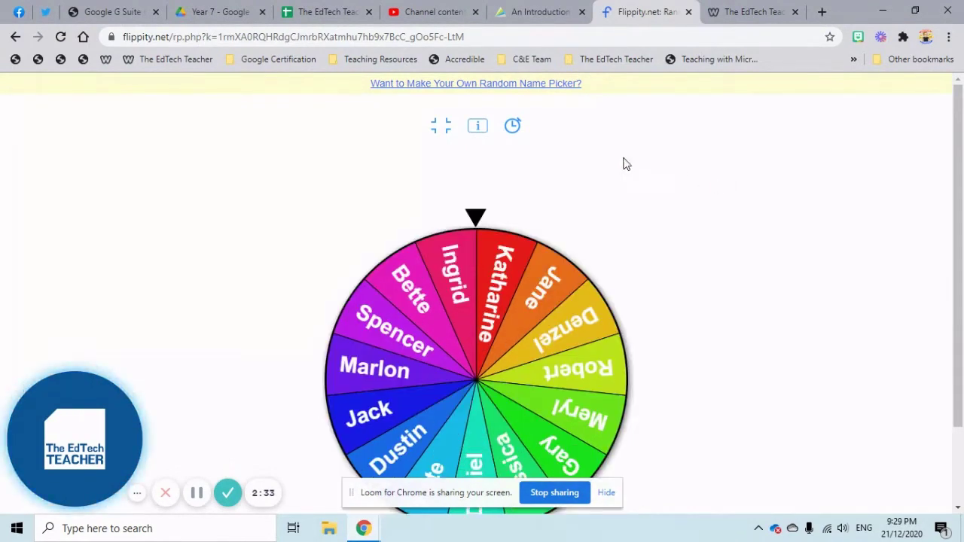
{"action": "left_click", "coordinate": [513, 129]}
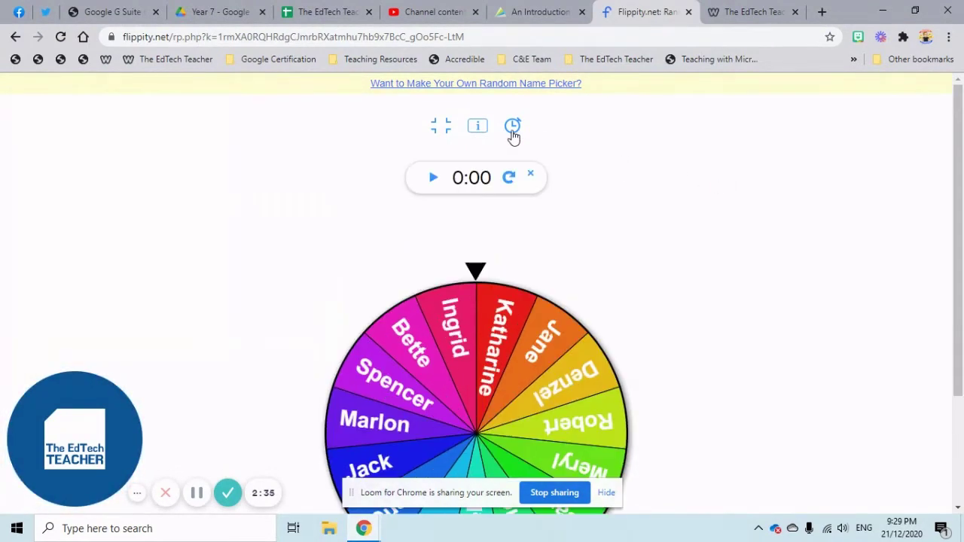
{"action": "left_click", "coordinate": [531, 175]}
Spin the demo name wheel twice to pick random names
{"action": "scroll", "coordinate": [570, 185], "scroll_direction": "down", "scroll_amount": 2}
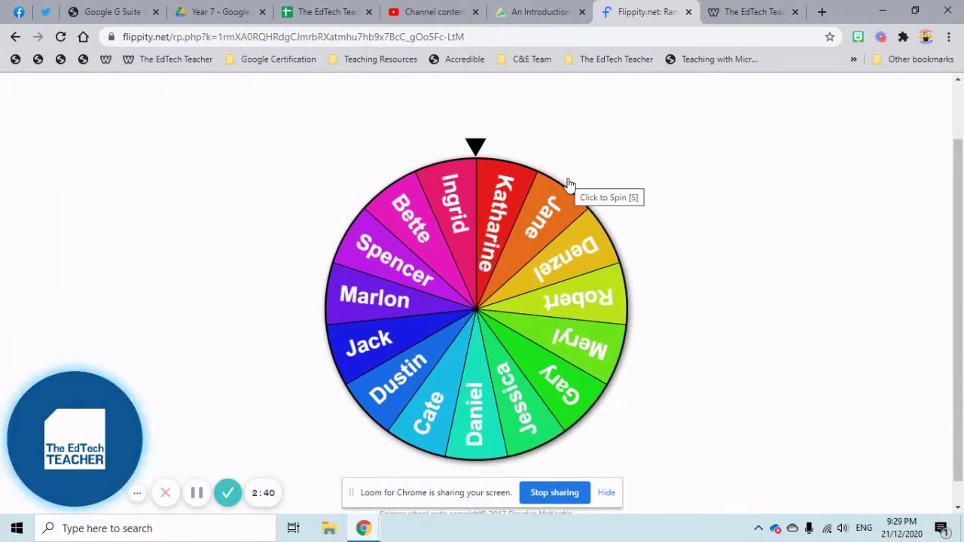
{"action": "left_click", "coordinate": [478, 148]}
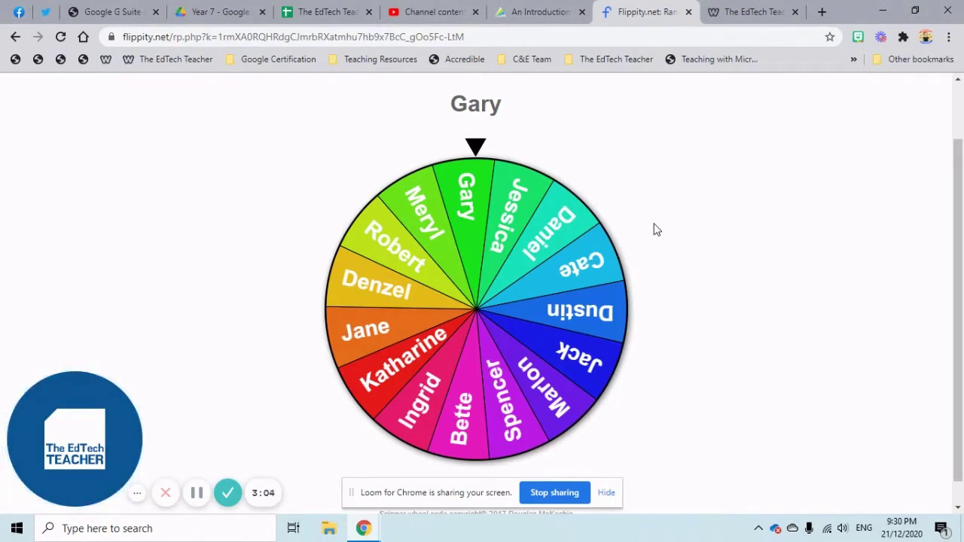
{"action": "left_click", "coordinate": [654, 230]}
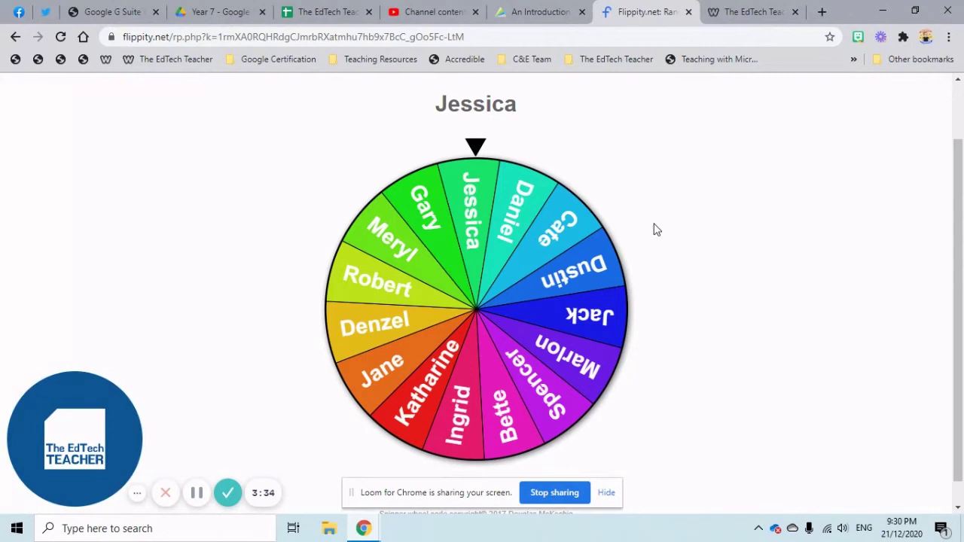
{"action": "scroll", "coordinate": [655, 230], "scroll_direction": "up", "scroll_amount": 2}
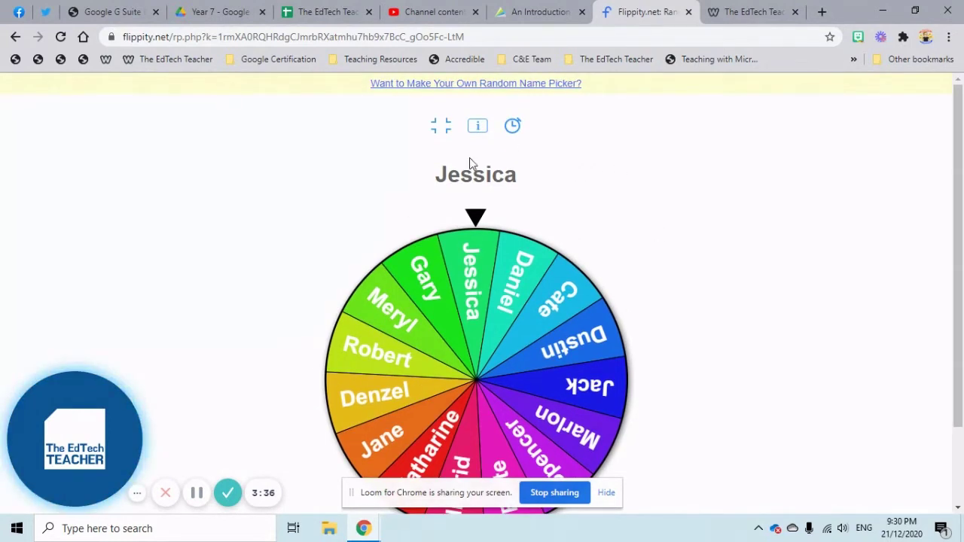
{"action": "scroll", "coordinate": [467, 284], "scroll_direction": "down", "scroll_amount": 1}
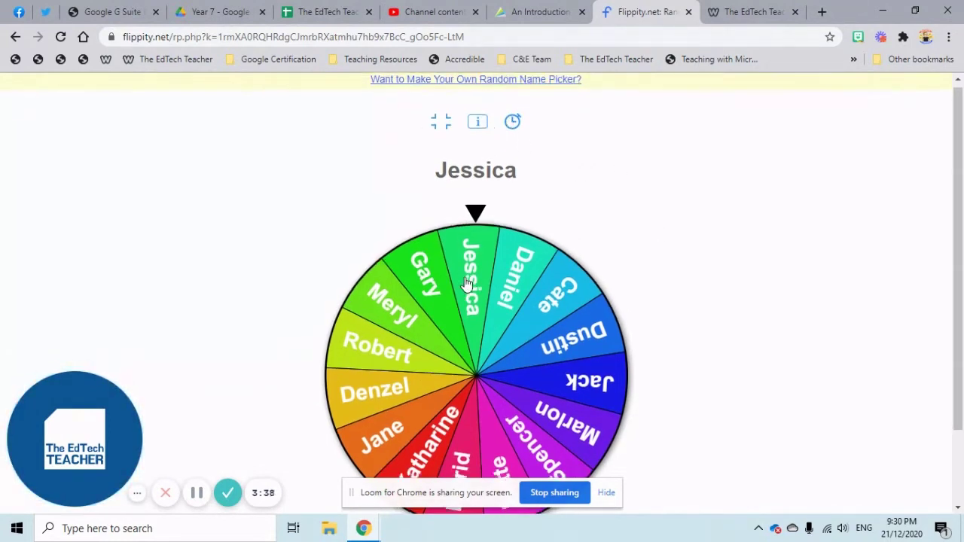
{"action": "scroll", "coordinate": [467, 284], "scroll_direction": "down", "scroll_amount": 2}
{"action": "scroll", "coordinate": [467, 284], "scroll_direction": "up", "scroll_amount": 2}
Return to the template collection, open the Random NamePicker instructions and make a copy of the linked Google Sheets template
{"action": "left_click", "coordinate": [15, 36]}
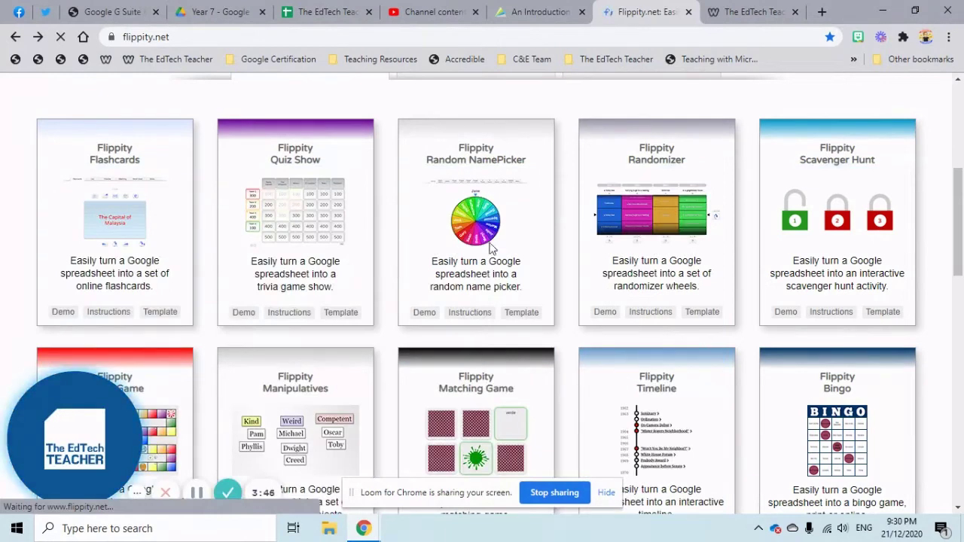
{"action": "left_click", "coordinate": [466, 320]}
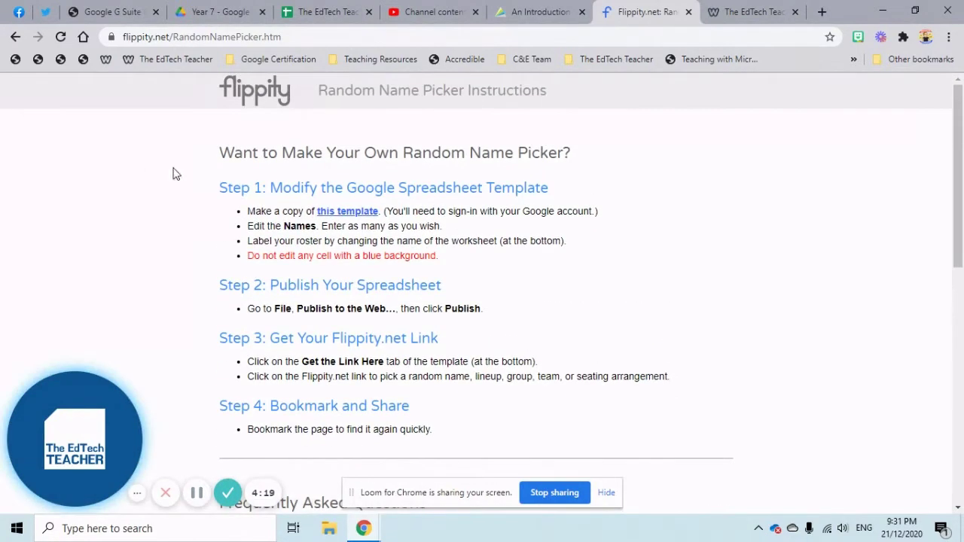
{"action": "left_click", "coordinate": [351, 212]}
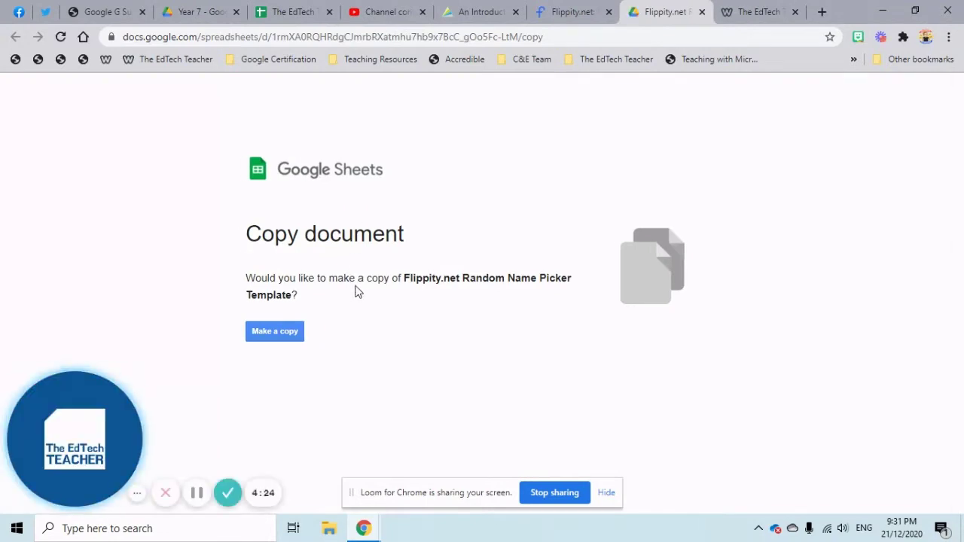
{"action": "left_click", "coordinate": [279, 335]}
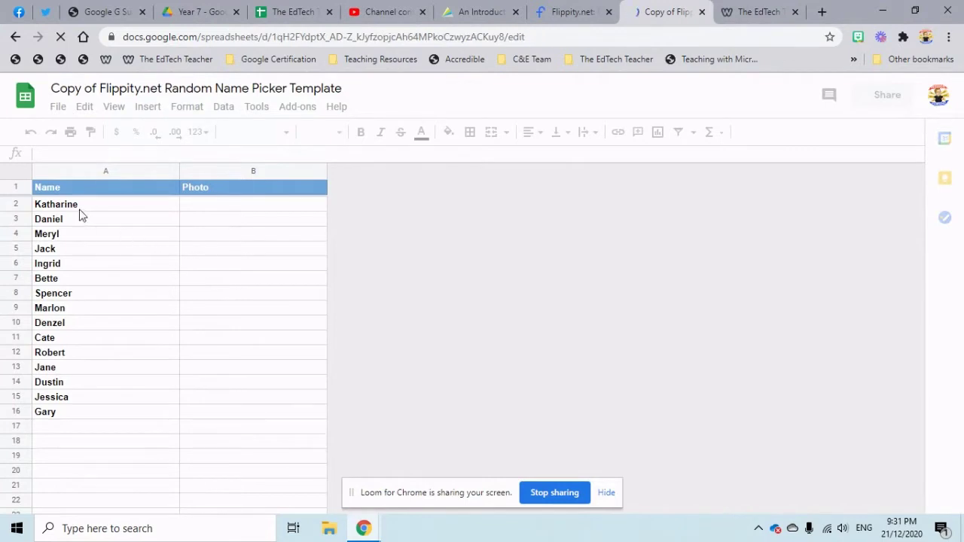
Clear all the sample names from cells A2 to A16 of the copied template
{"action": "left_click_drag", "start_coordinate": [82, 213], "coordinate": [81, 392]}
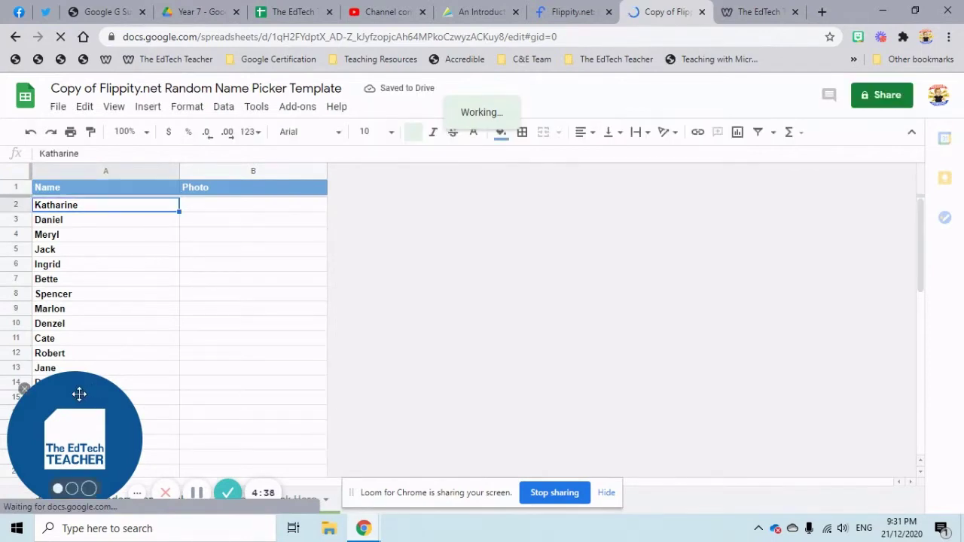
{"action": "left_click_drag", "start_coordinate": [82, 392], "coordinate": [844, 399]}
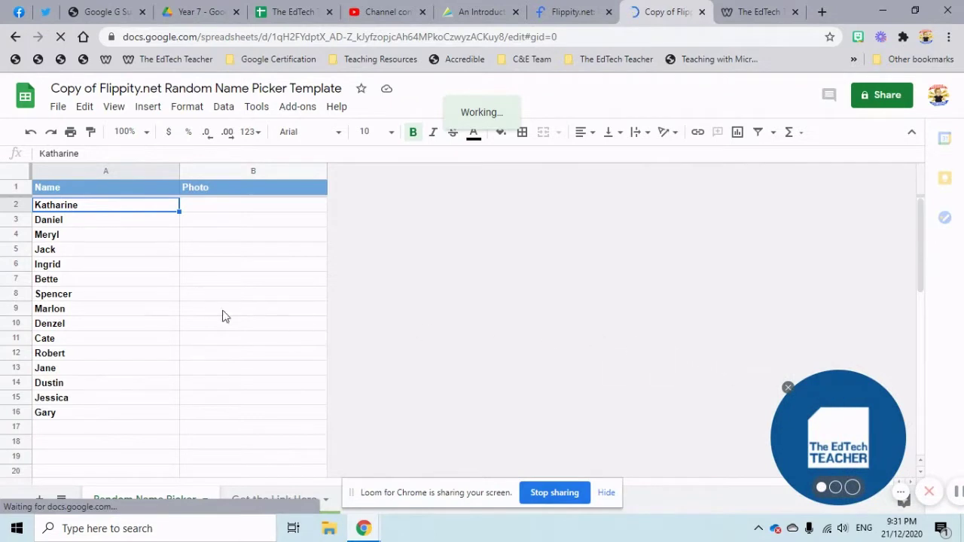
{"action": "left_click_drag", "start_coordinate": [96, 212], "coordinate": [87, 413]}
{"action": "key", "text": "Delete"}
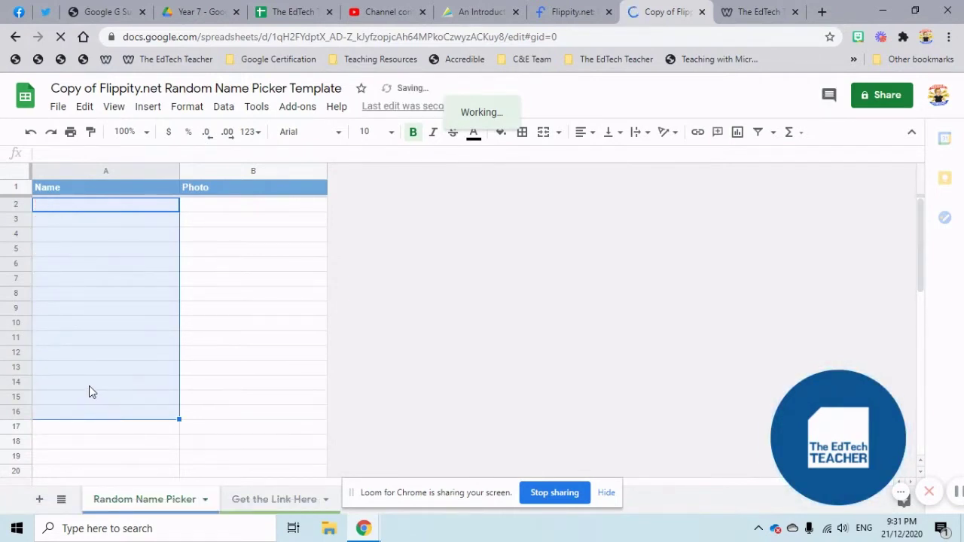
Enter the first three students' first names in cells A2 to A4 of the Name column
{"action": "type", "text": "Tr"}
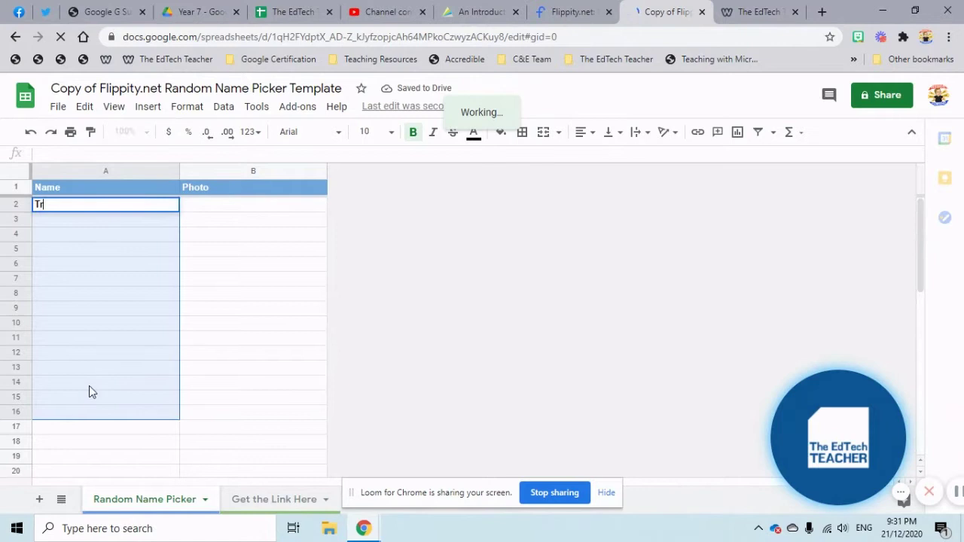
{"action": "type", "text": "istan"}
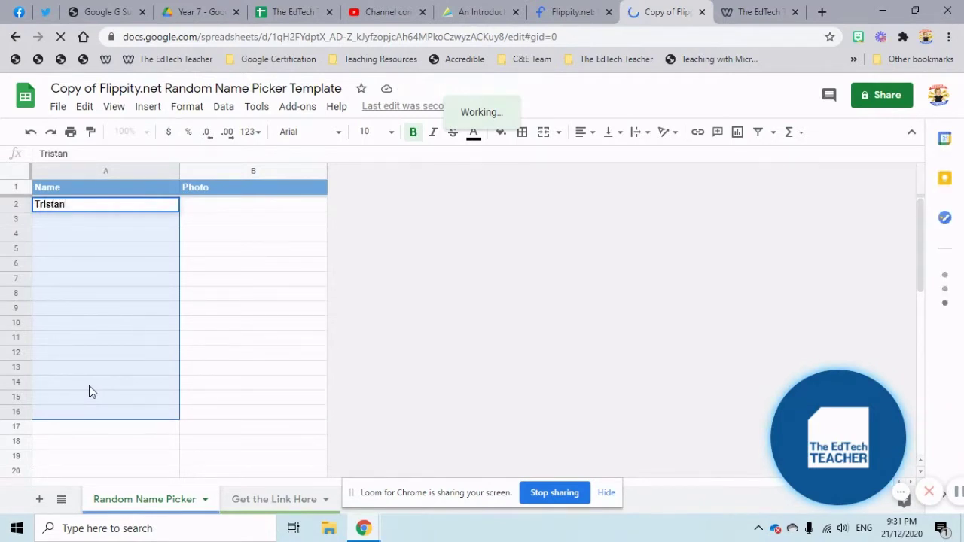
{"action": "key", "text": "Return"}
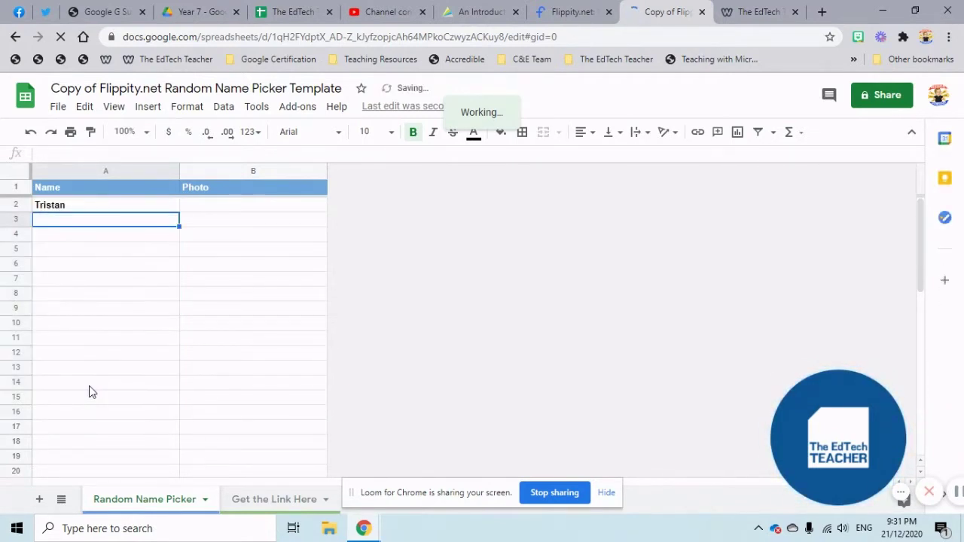
{"action": "type", "text": "Sarah"}
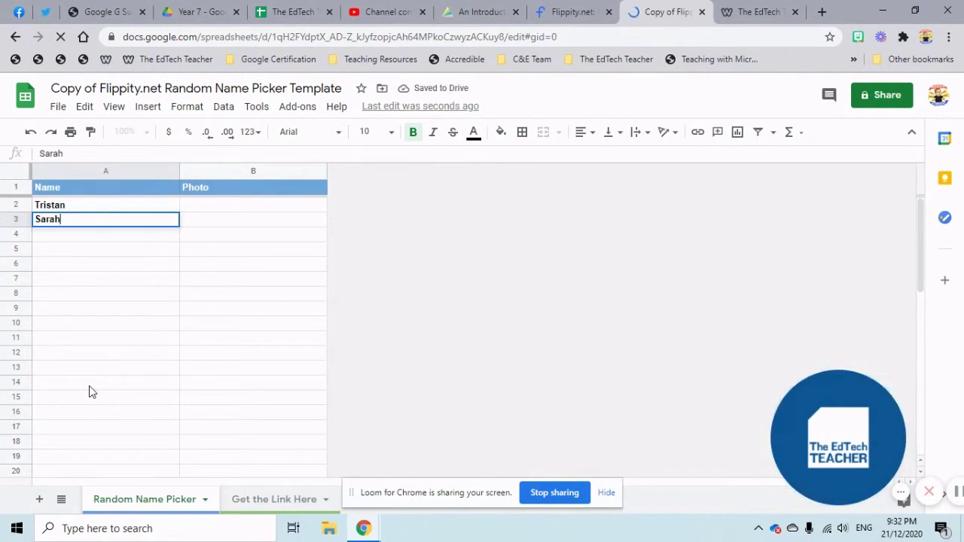
{"action": "key", "text": "Return"}
{"action": "type", "text": "Ham"}
{"action": "key", "text": "BackSpace"}
{"action": "key", "text": "BackSpace"}
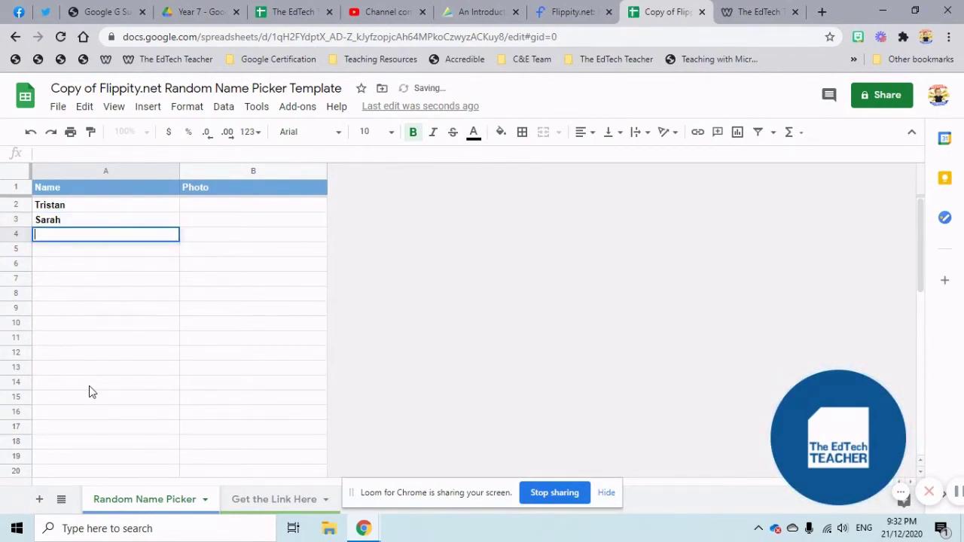
{"action": "type", "text": "James"}
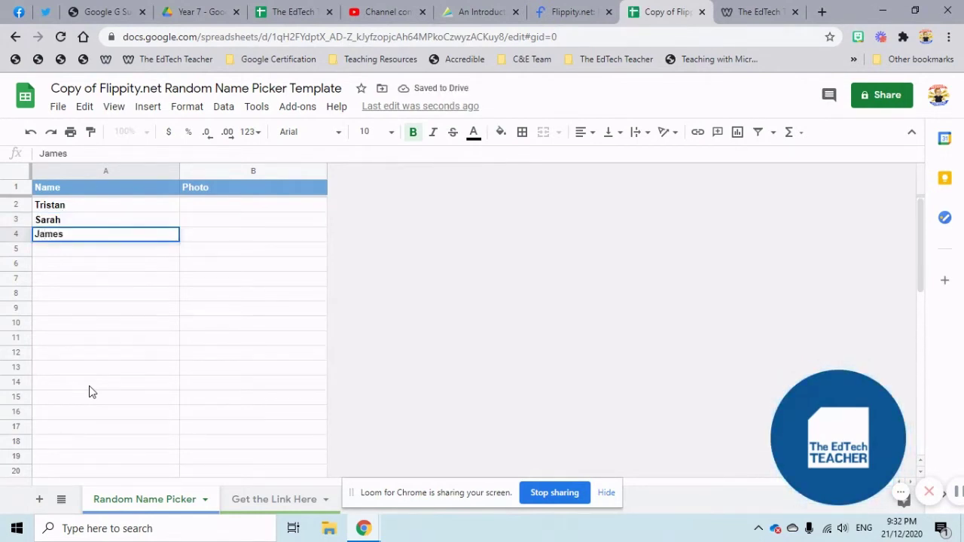
{"action": "key", "text": "Return"}
Enter four more students' first names in cells A5 to A8 of the Name column
{"action": "type", "text": "Benton"}
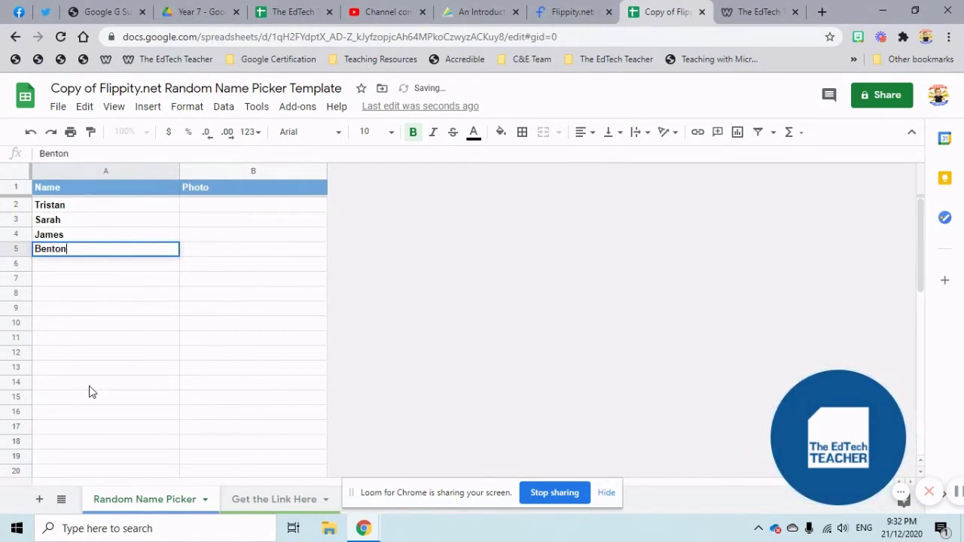
{"action": "key", "text": "Return"}
{"action": "type", "text": "Fred"}
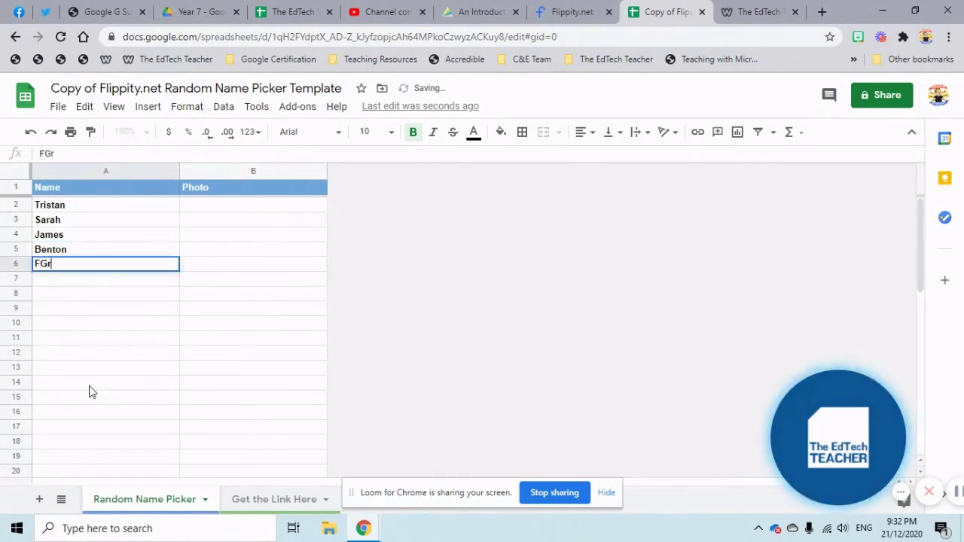
{"action": "key", "text": "BackSpace"}
{"action": "key", "text": "BackSpace"}
{"action": "key", "text": "BackSpace"}
{"action": "key", "text": "BackSpace"}
{"action": "type", "text": "Grace"}
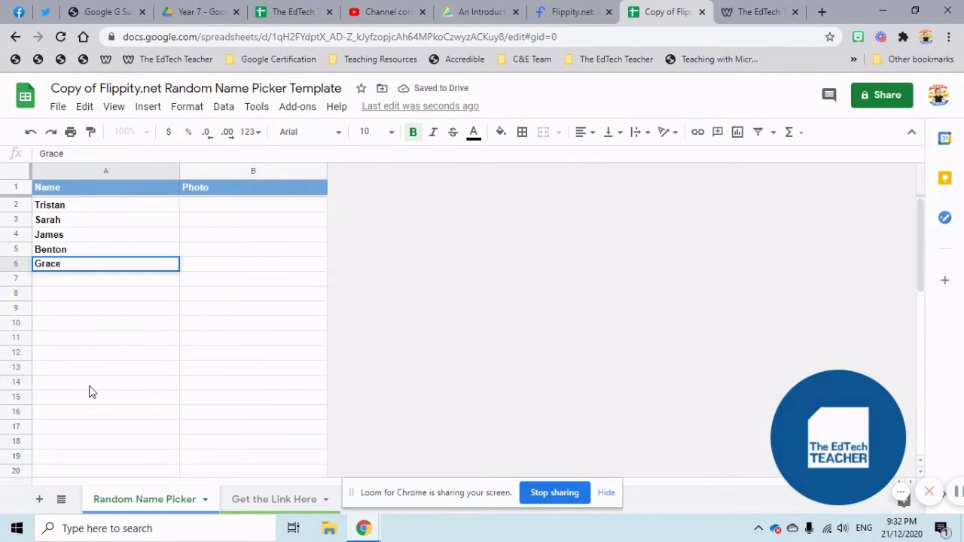
{"action": "key", "text": "Return"}
{"action": "type", "text": "Kerrh"}
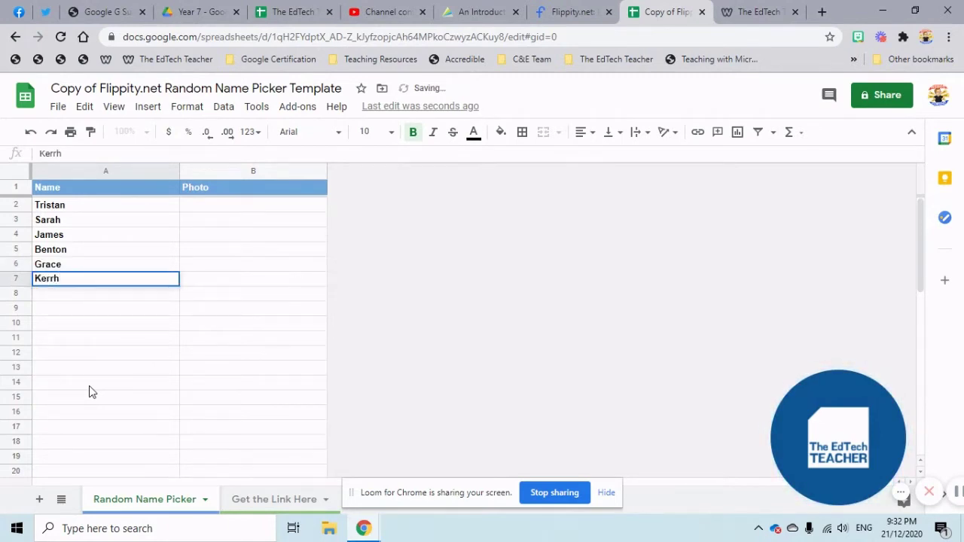
{"action": "key", "text": "Return"}
{"action": "type", "text": "Eli"}
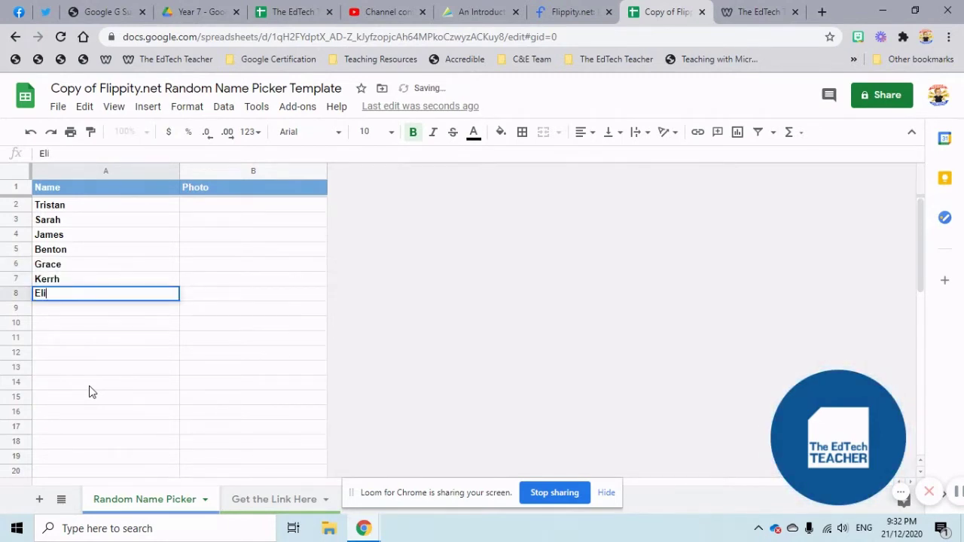
{"action": "type", "text": "sabeth"}
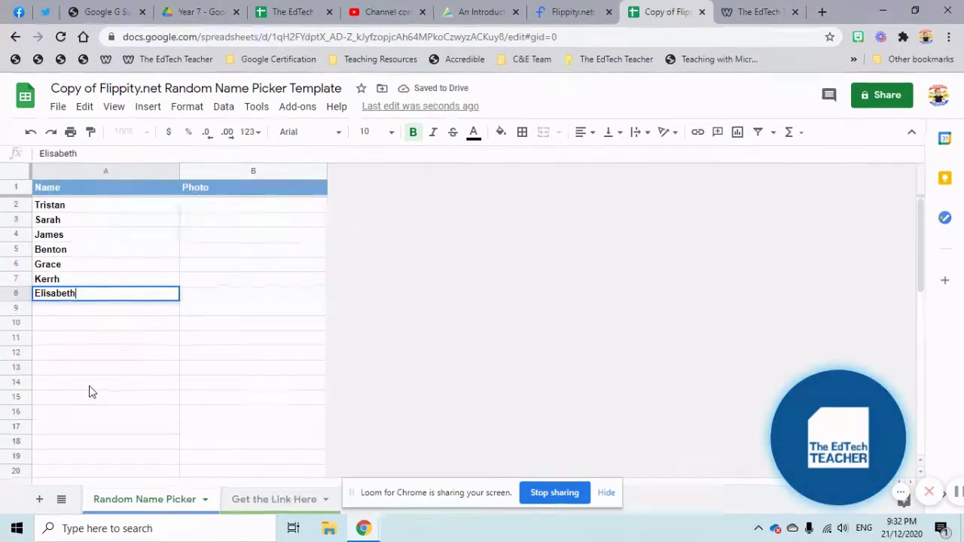
{"action": "left_click", "coordinate": [241, 205]}
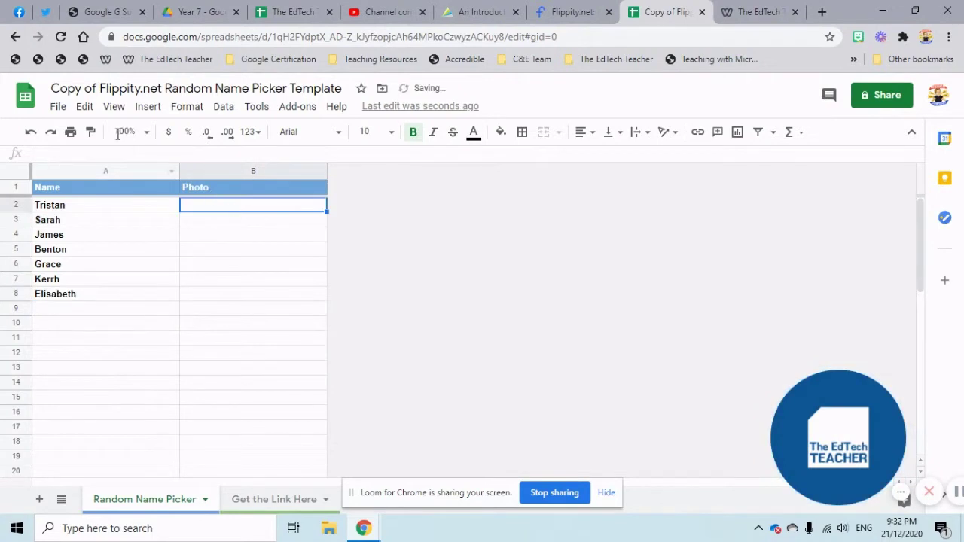
Publish the entire document to the web as a web page and close the publishing dialog
{"action": "left_click", "coordinate": [59, 108]}
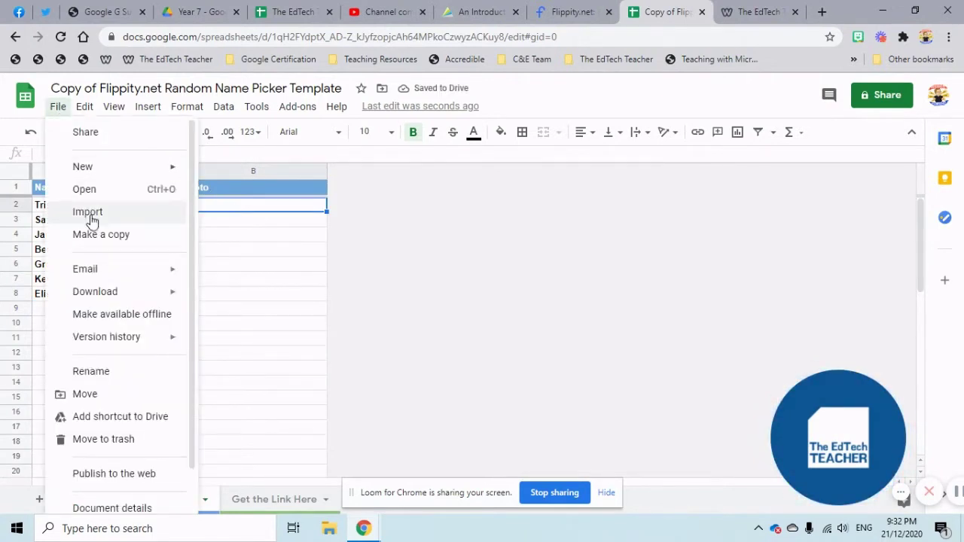
{"action": "scroll", "coordinate": [106, 271], "scroll_direction": "down", "scroll_amount": 2}
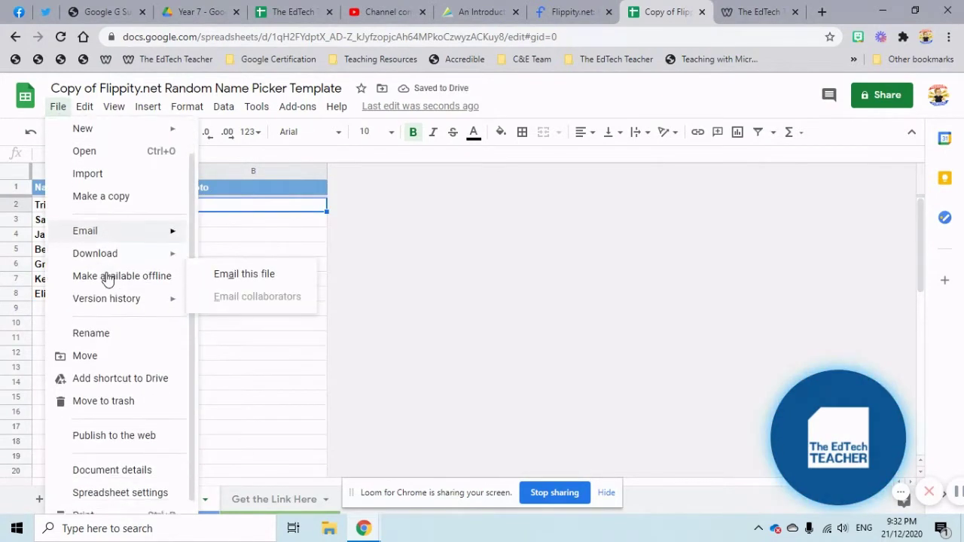
{"action": "left_click", "coordinate": [115, 421]}
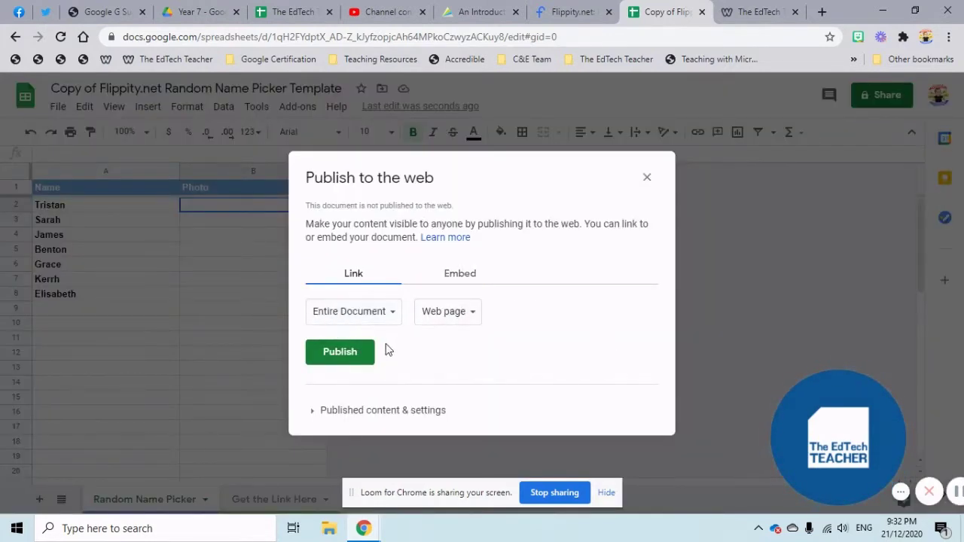
{"action": "left_click", "coordinate": [351, 360]}
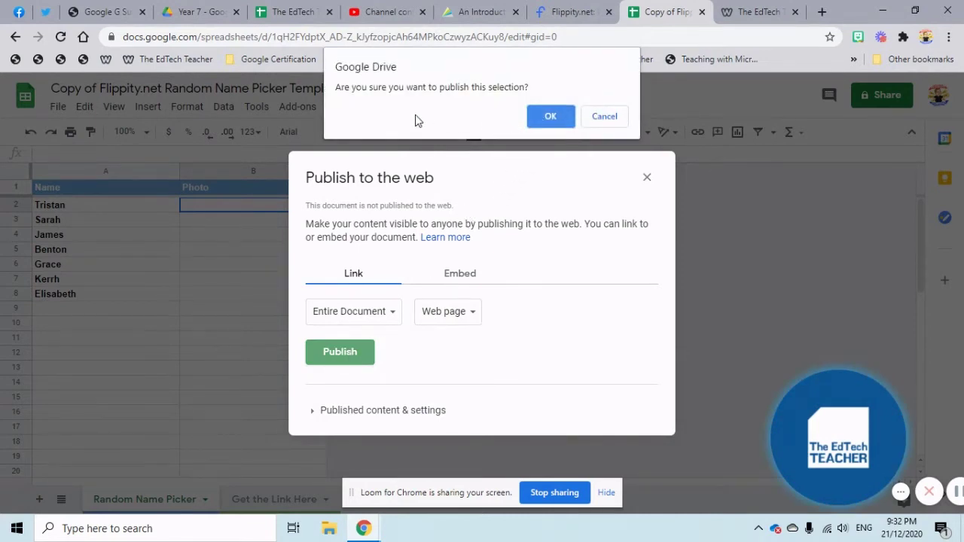
{"action": "left_click", "coordinate": [541, 116]}
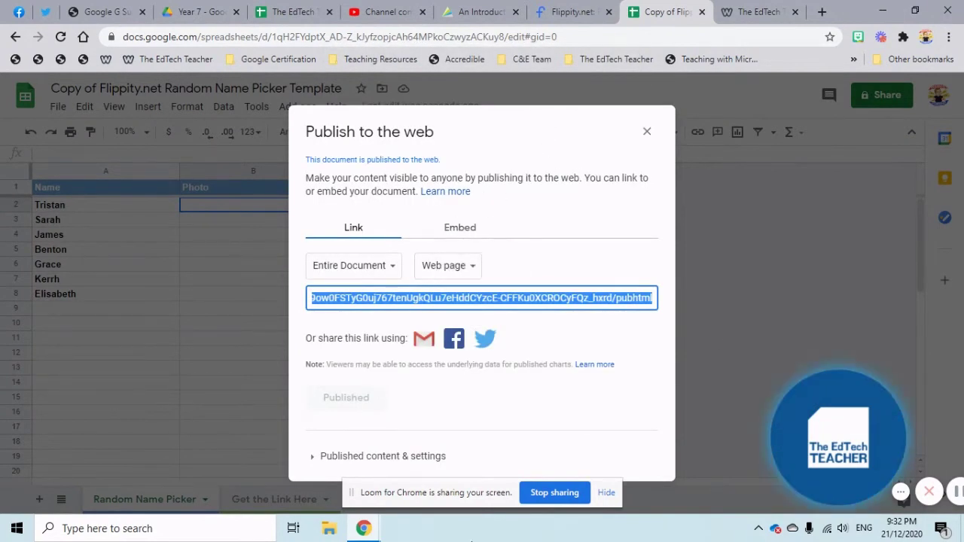
{"action": "left_click", "coordinate": [647, 133]}
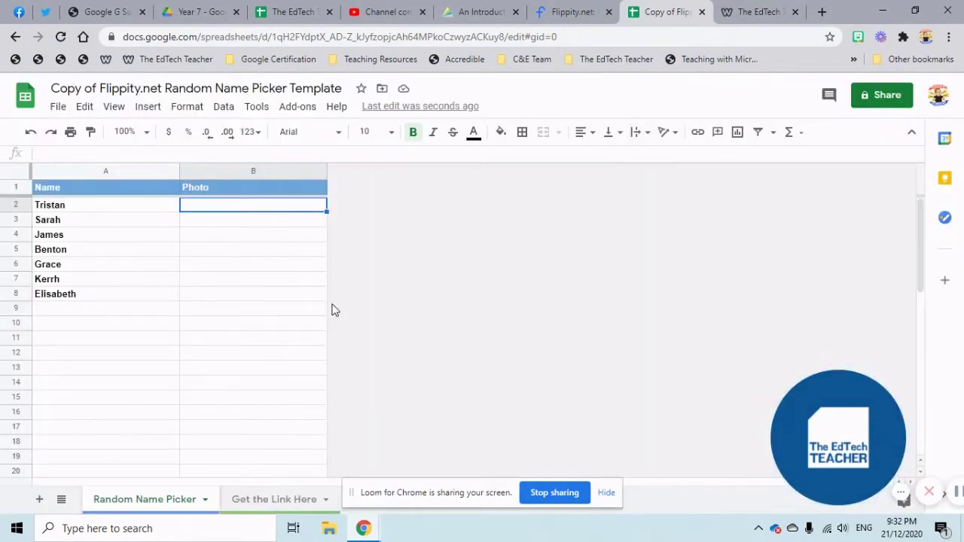
Open the custom Random Name Picker through the link on the Get the Link Here sheet
{"action": "left_click", "coordinate": [269, 507]}
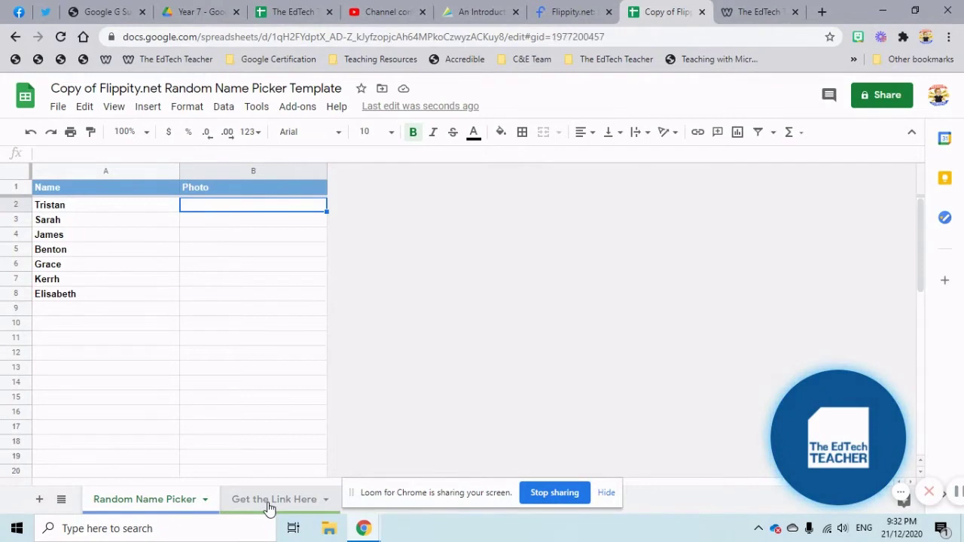
{"action": "mouse_move", "coordinate": [221, 217]}
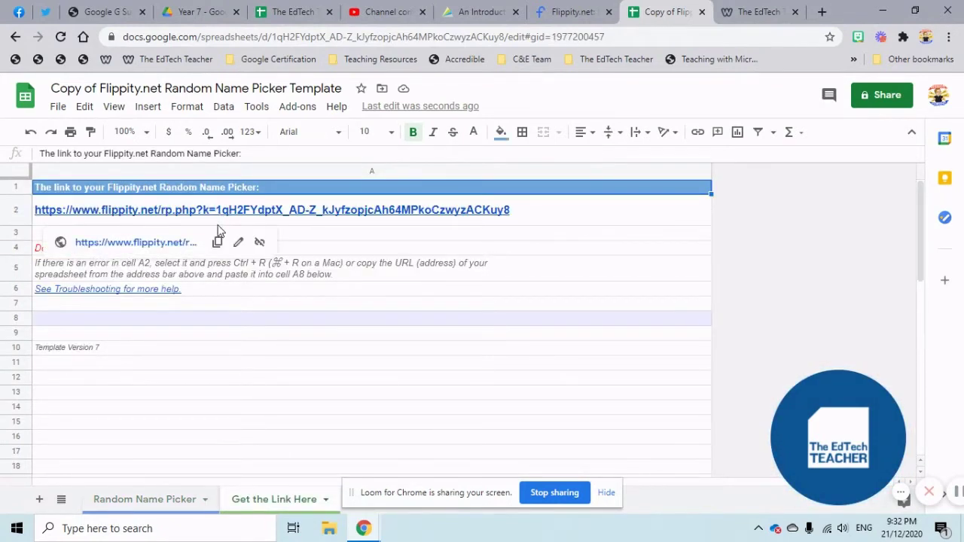
{"action": "left_click", "coordinate": [158, 243]}
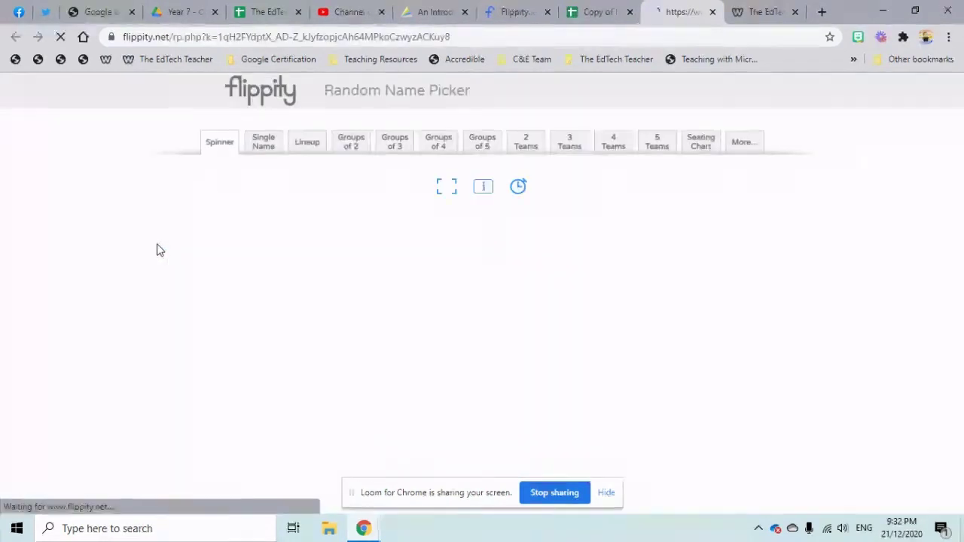
Spin the custom name wheel once to pick a random student
{"action": "scroll", "coordinate": [599, 317], "scroll_direction": "down", "scroll_amount": 2}
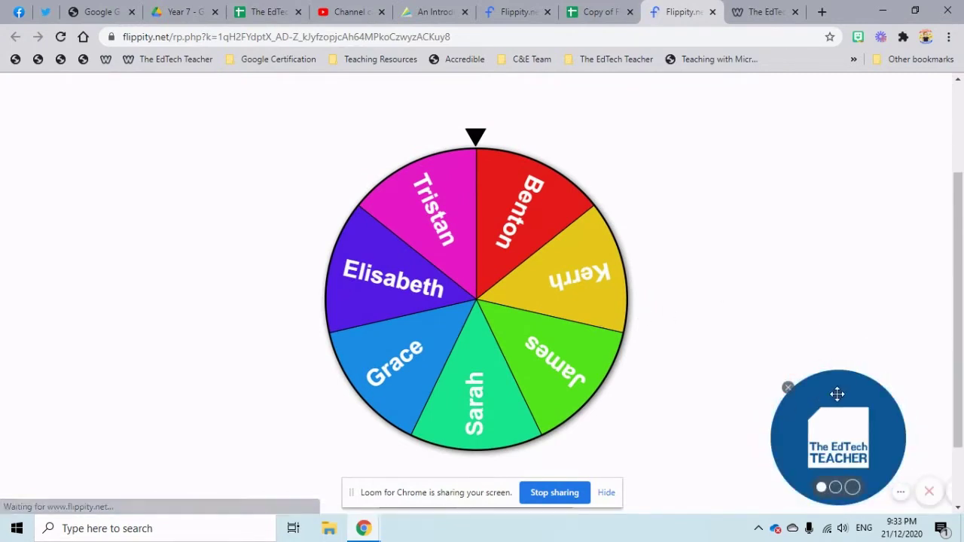
{"action": "mouse_move", "coordinate": [837, 394]}
{"action": "left_mouse_down"}
{"action": "mouse_move", "coordinate": [18, 375]}
{"action": "mouse_move", "coordinate": [6, 399]}
{"action": "left_mouse_up"}
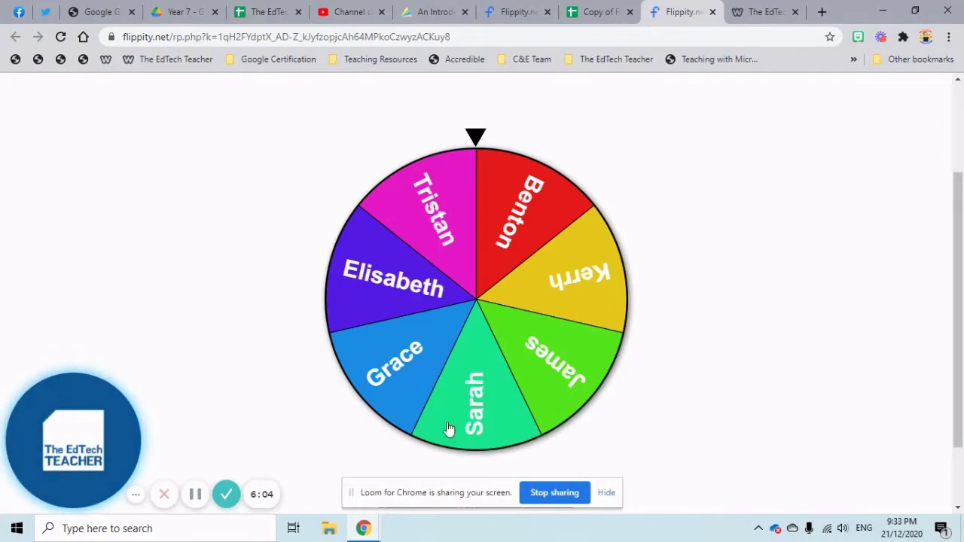
{"action": "left_click", "coordinate": [478, 142]}
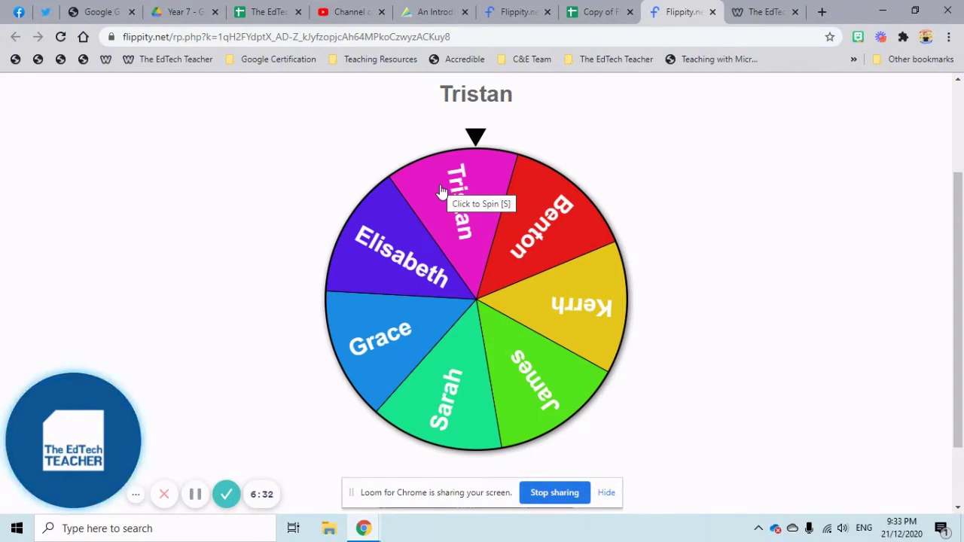
Switch the name picker to the Single Name view and cycle through three names
{"action": "scroll", "coordinate": [535, 241], "scroll_direction": "up", "scroll_amount": 2}
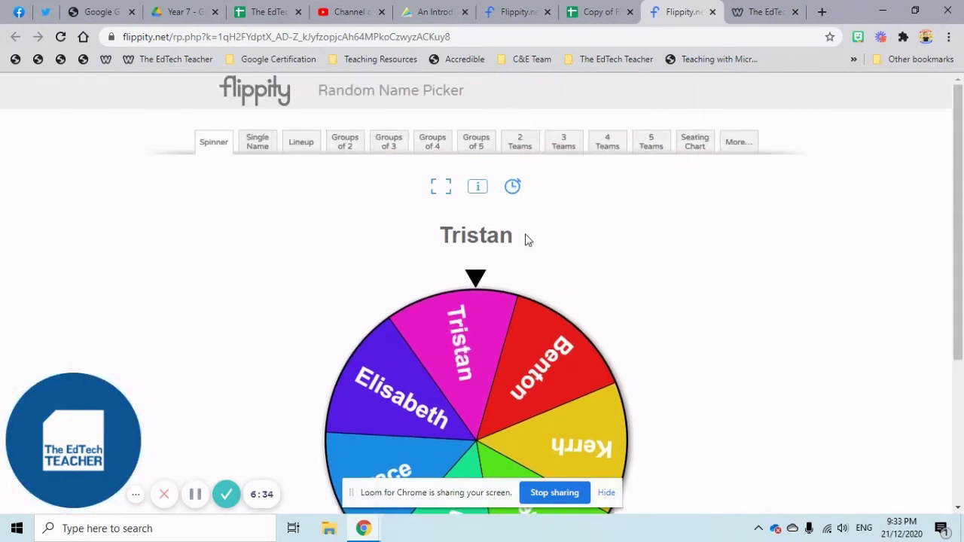
{"action": "left_click", "coordinate": [257, 143]}
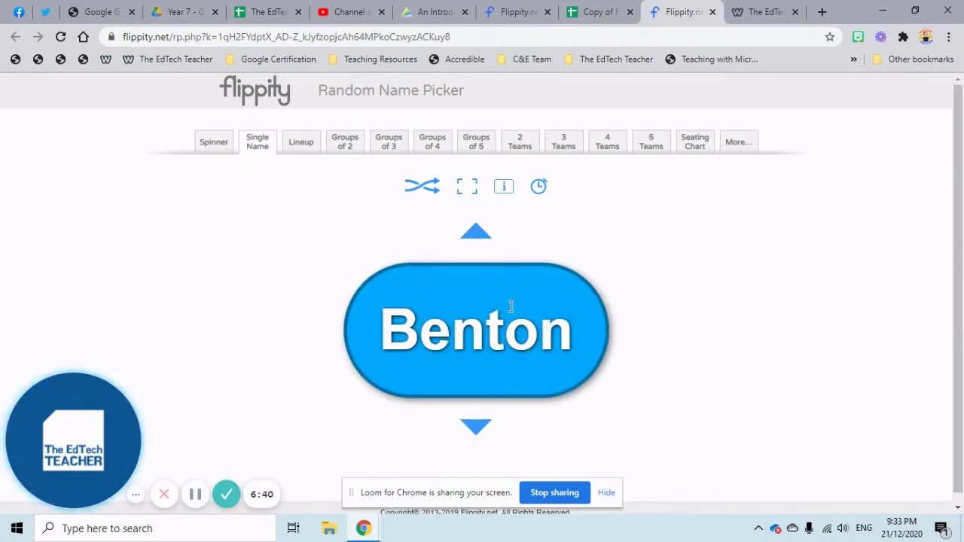
{"action": "left_click", "coordinate": [477, 235]}
{"action": "left_click", "coordinate": [477, 235]}
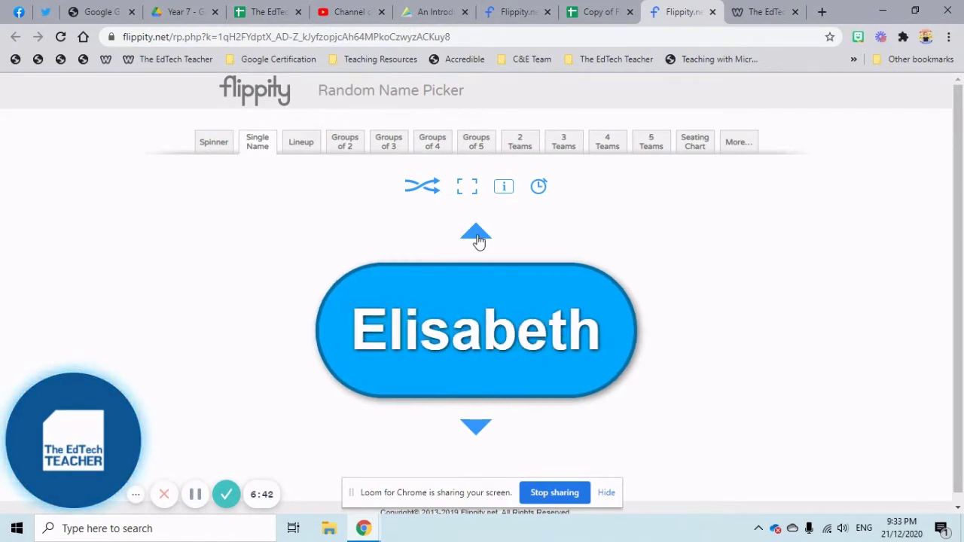
{"action": "left_click", "coordinate": [477, 235]}
View the class list as a Lineup, Groups of 2, 2 Teams and a Seating Chart
{"action": "left_click", "coordinate": [289, 141]}
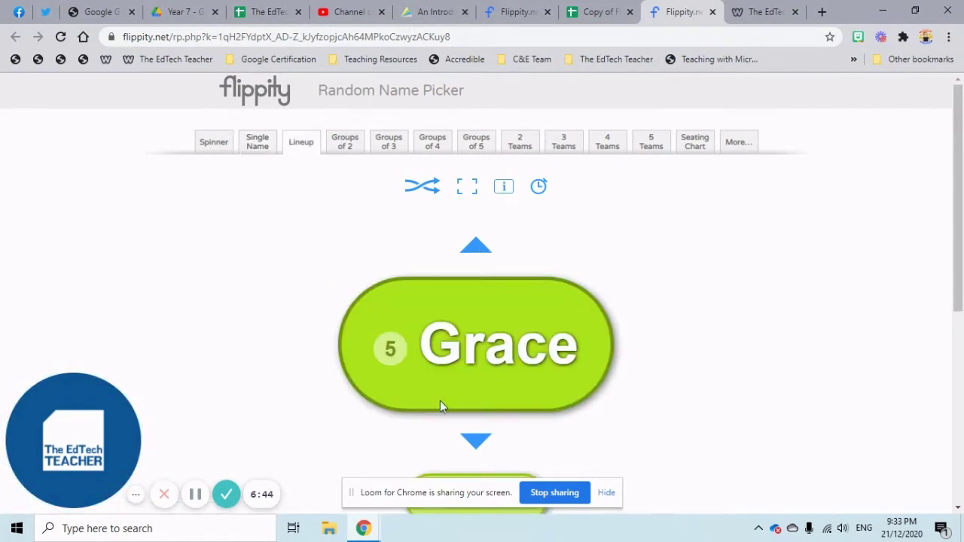
{"action": "scroll", "coordinate": [402, 276], "scroll_direction": "down", "scroll_amount": 4}
{"action": "scroll", "coordinate": [402, 280], "scroll_direction": "up", "scroll_amount": 4}
{"action": "left_click", "coordinate": [345, 143]}
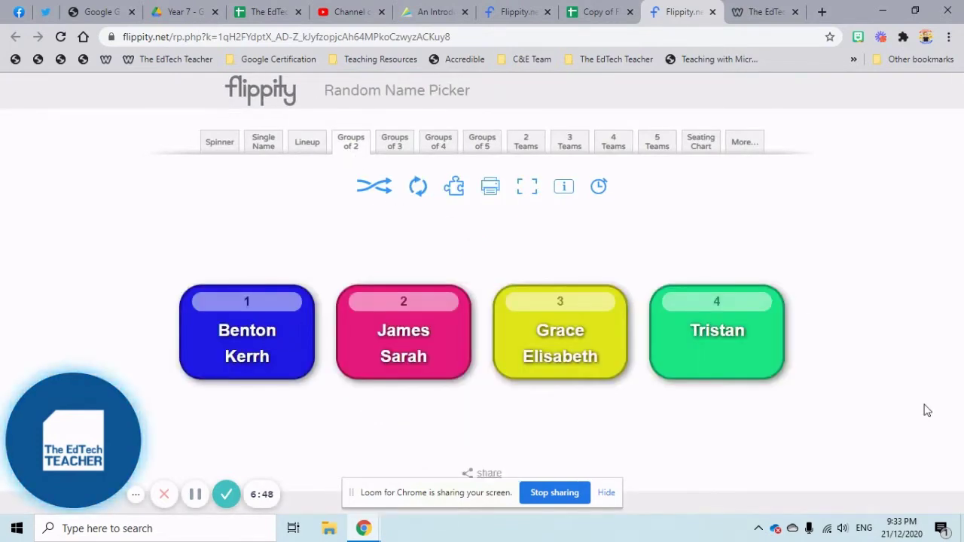
{"action": "left_click", "coordinate": [534, 147]}
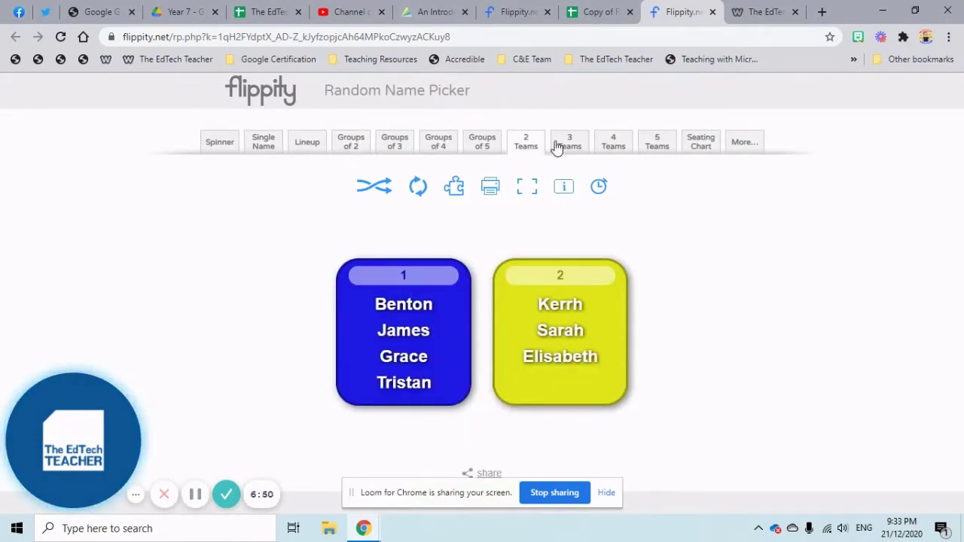
{"action": "left_click", "coordinate": [701, 147]}
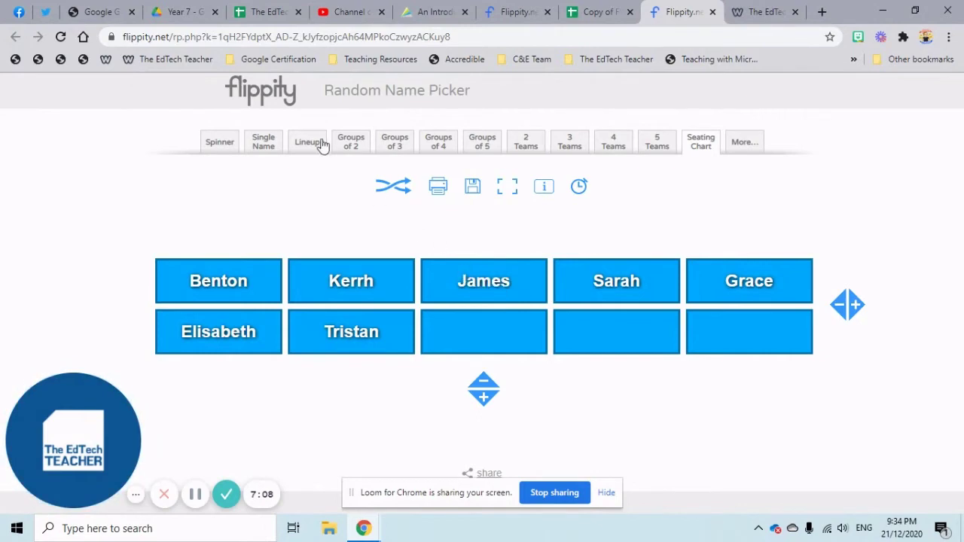
Return to the Flippity home page, find the Randomizer among the featured templates and open its demo
{"action": "left_click", "coordinate": [275, 102]}
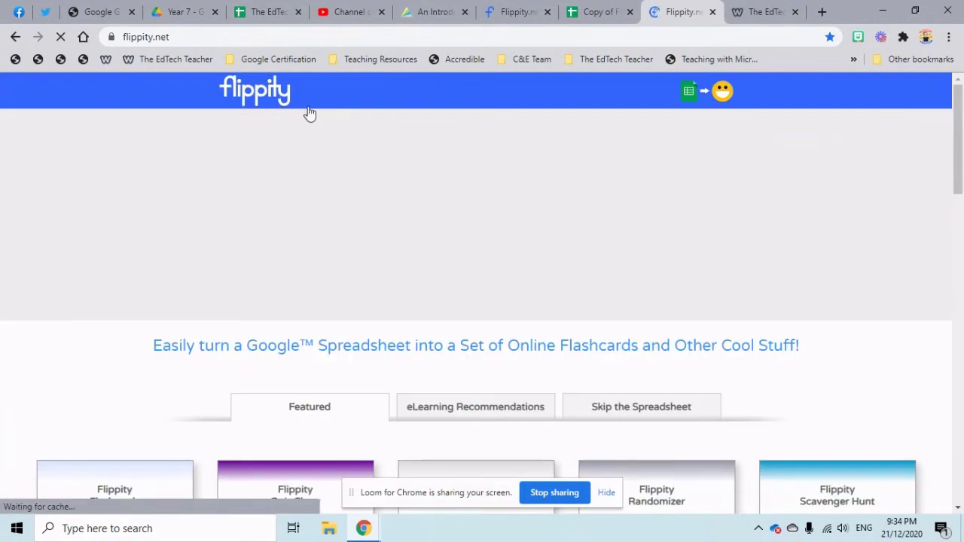
{"action": "scroll", "coordinate": [509, 275], "scroll_direction": "down", "scroll_amount": 3}
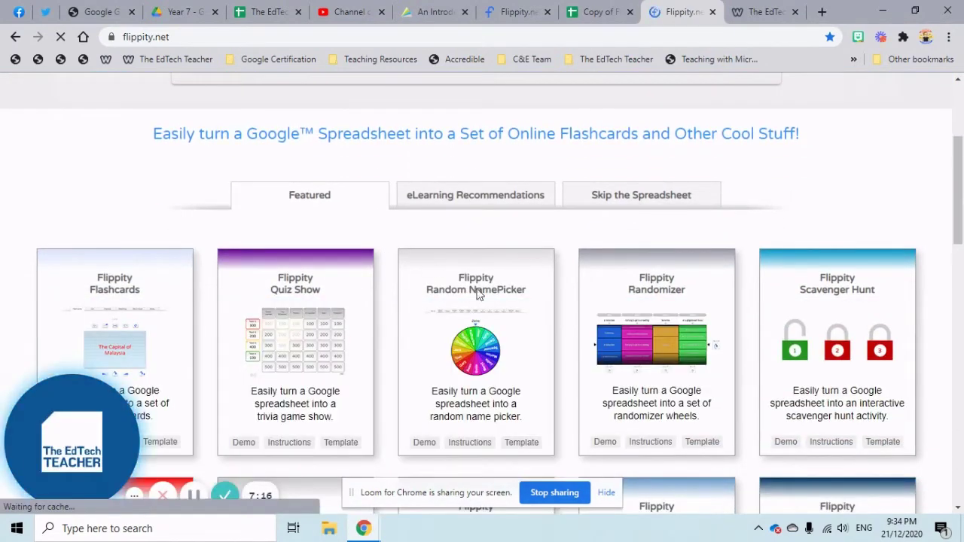
{"action": "scroll", "coordinate": [470, 359], "scroll_direction": "down", "scroll_amount": 1}
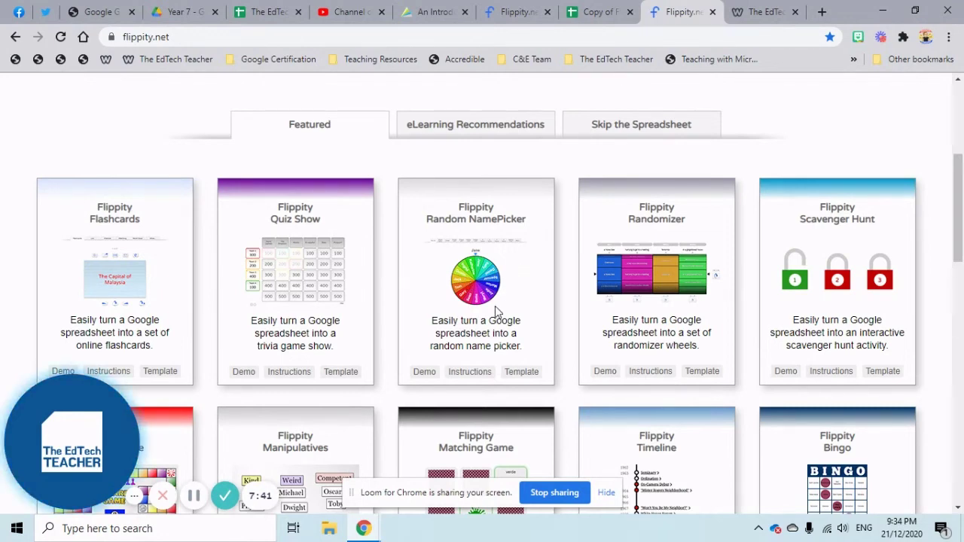
{"action": "scroll", "coordinate": [515, 320], "scroll_direction": "down", "scroll_amount": 1}
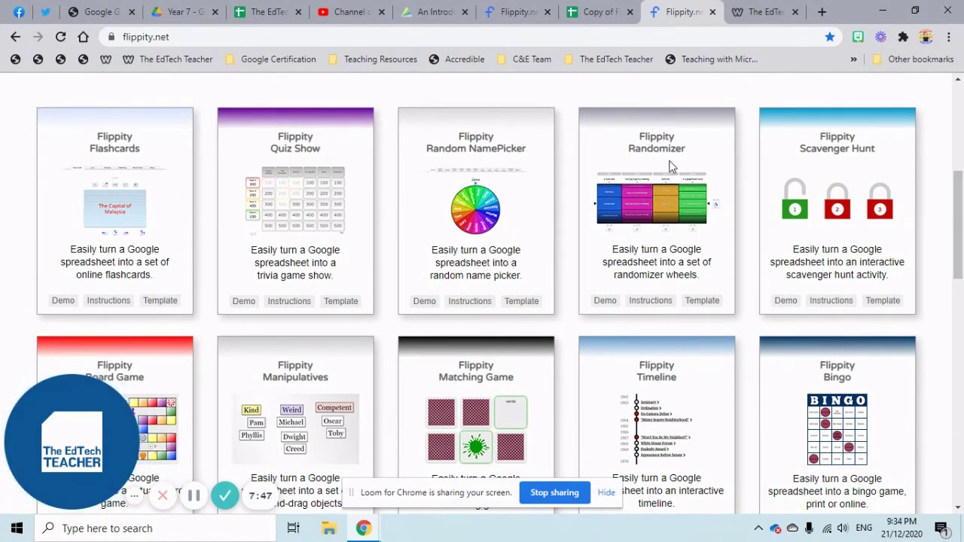
{"action": "left_click", "coordinate": [611, 301]}
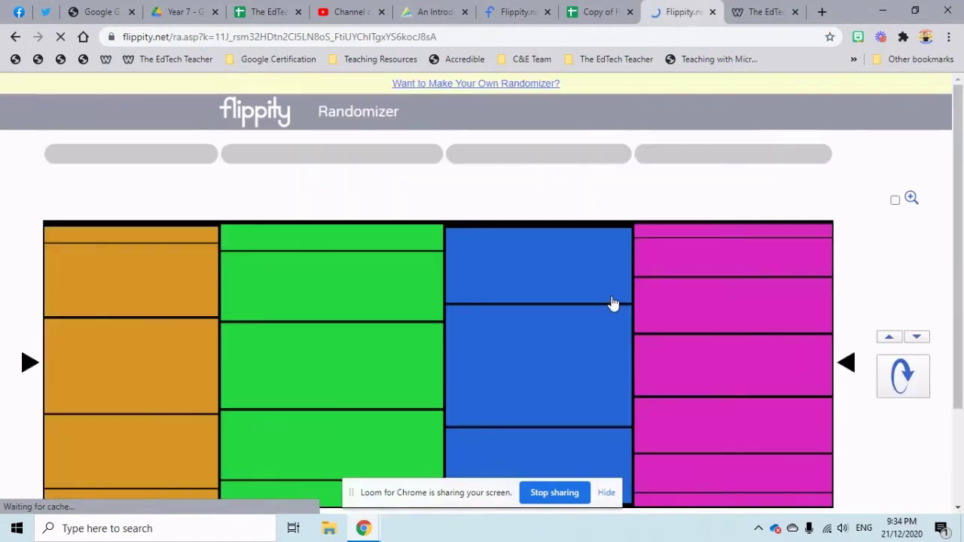
Spin all four wheels of the Randomizer demo together twice for random Who, What, When and Where combinations
{"action": "scroll", "coordinate": [614, 302], "scroll_direction": "down", "scroll_amount": 1}
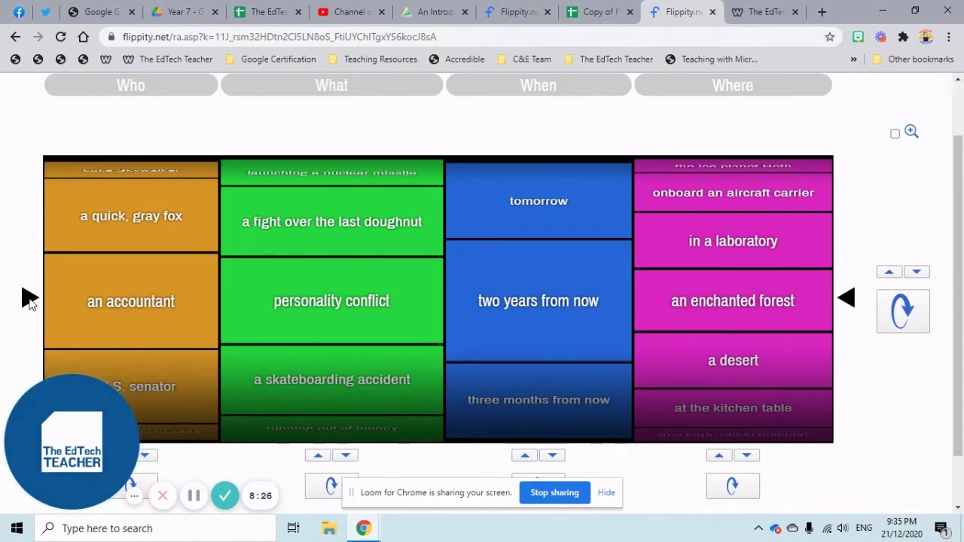
{"action": "left_click", "coordinate": [901, 311]}
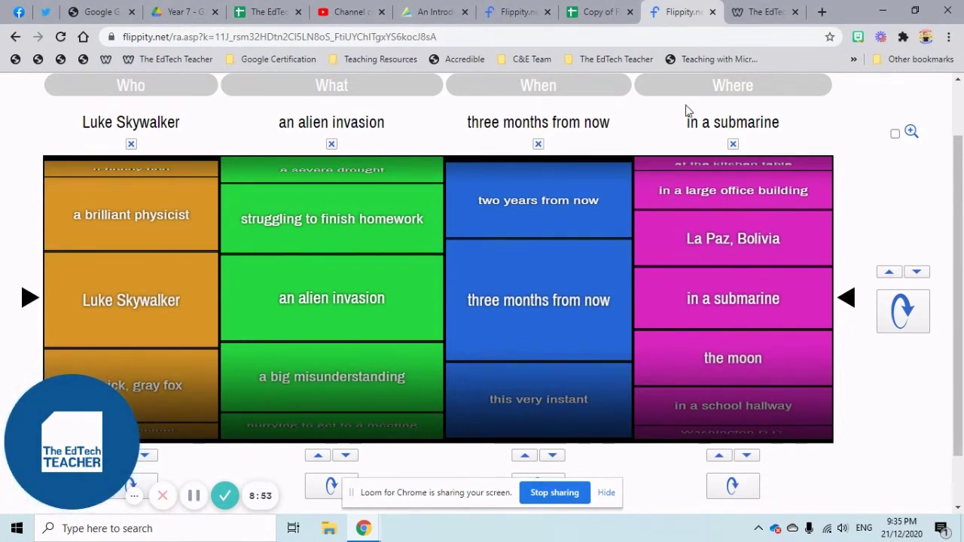
{"action": "left_click", "coordinate": [904, 332]}
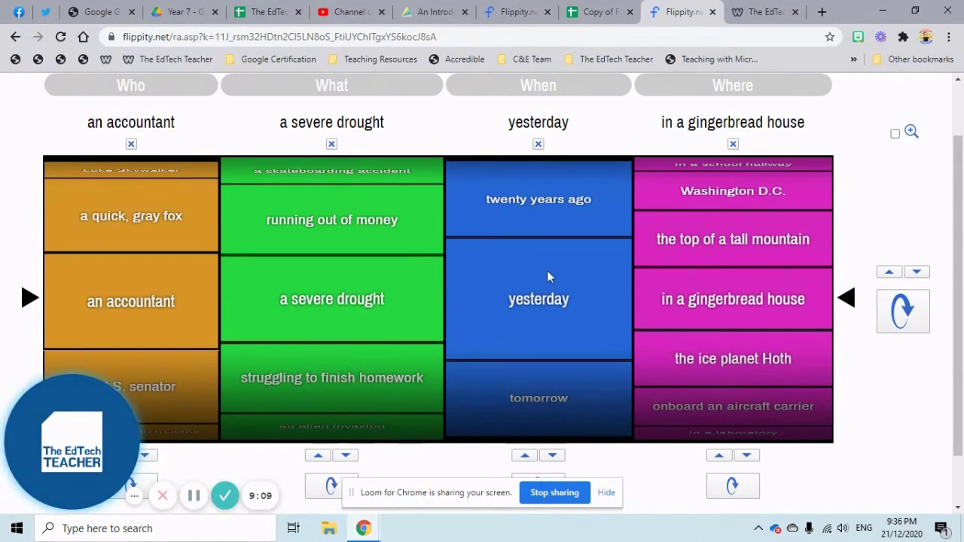
{"action": "scroll", "coordinate": [536, 325], "scroll_direction": "up", "scroll_amount": 2}
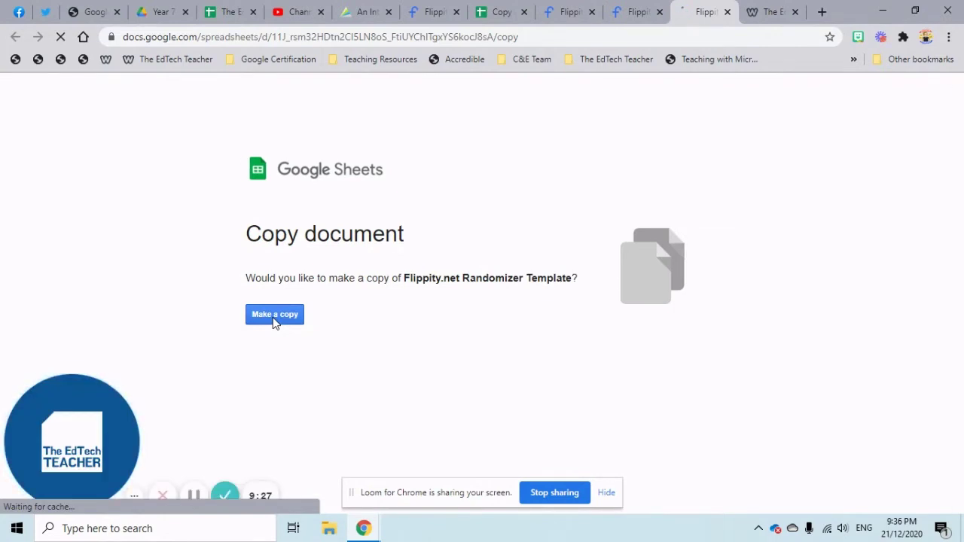
Make a copy of the Flippity.net Randomizer Template in Google Sheets and return to the Flippity home page
{"action": "left_click", "coordinate": [275, 315]}
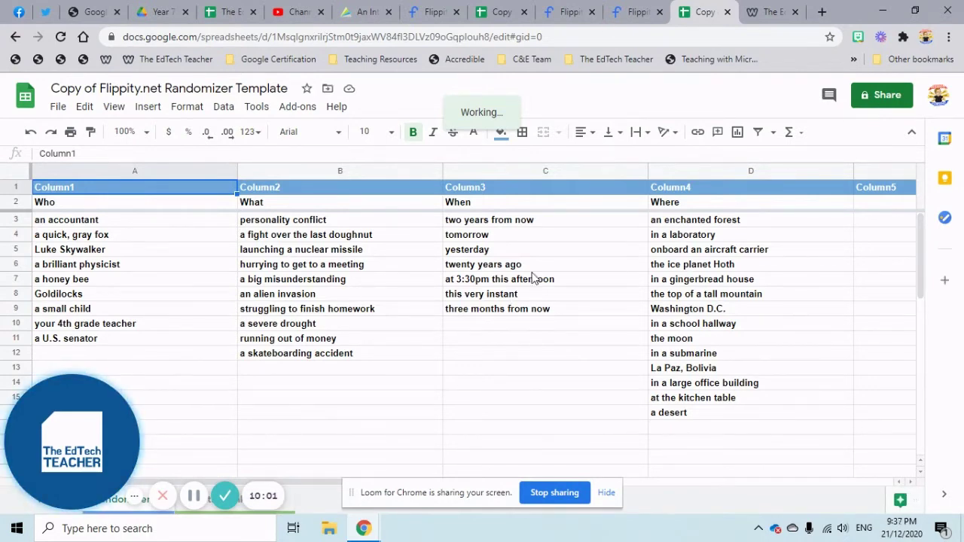
{"action": "left_click", "coordinate": [641, 11]}
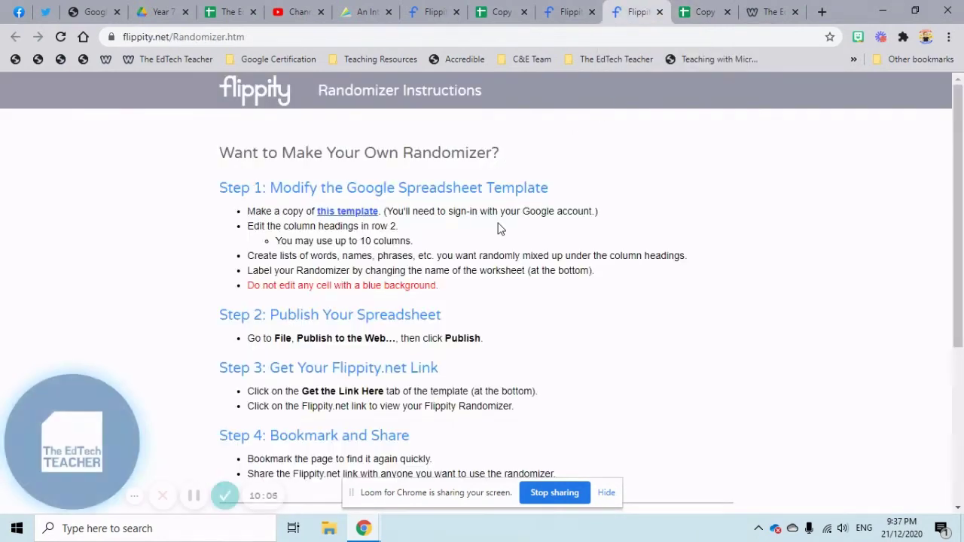
{"action": "left_click", "coordinate": [274, 98]}
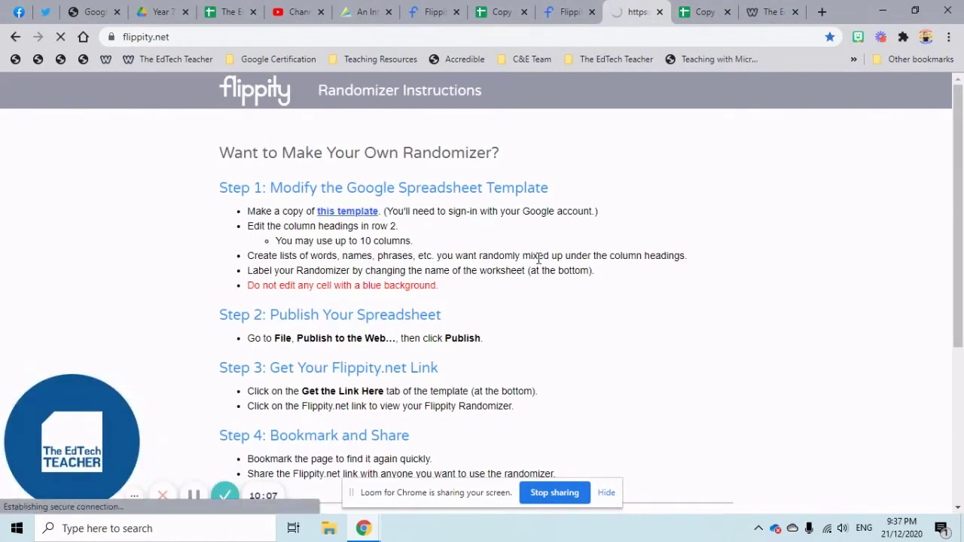
Look through all the featured Flippity templates, from Flashcards down to Self Assessment
{"action": "scroll", "coordinate": [537, 264], "scroll_direction": "down", "scroll_amount": 4}
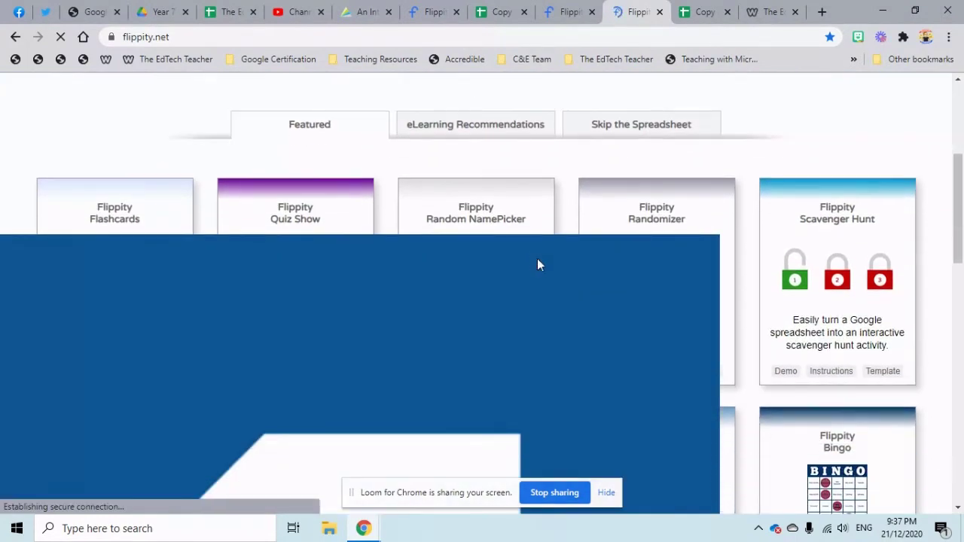
{"action": "scroll", "coordinate": [538, 264], "scroll_direction": "down", "scroll_amount": 1}
{"action": "scroll", "coordinate": [537, 264], "scroll_direction": "down", "scroll_amount": 2}
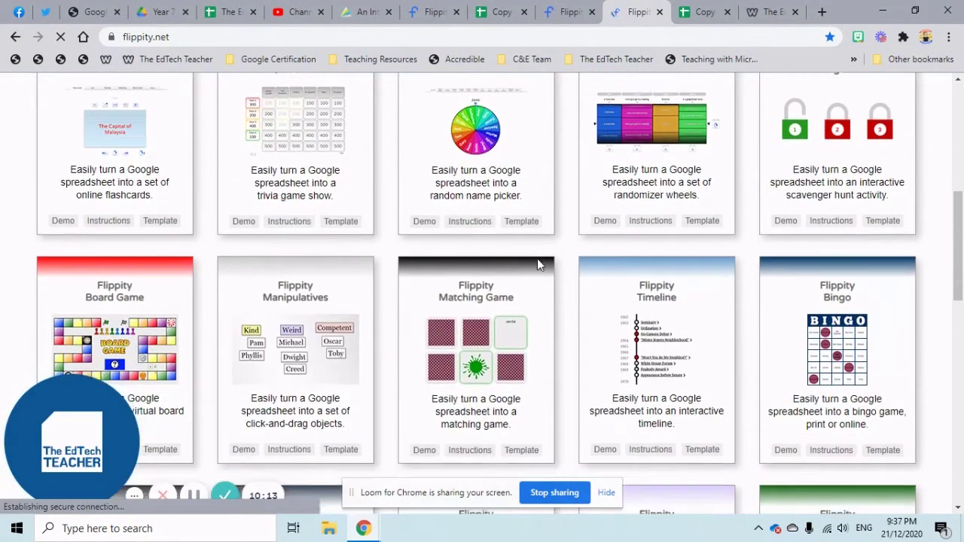
{"action": "scroll", "coordinate": [111, 275], "scroll_direction": "down", "scroll_amount": 1}
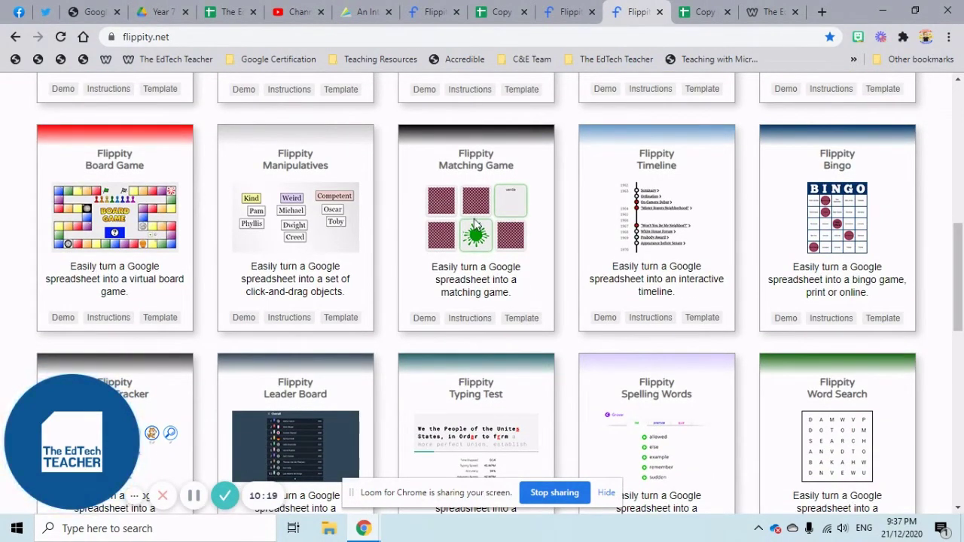
{"action": "scroll", "coordinate": [815, 267], "scroll_direction": "down", "scroll_amount": 1}
{"action": "scroll", "coordinate": [816, 267], "scroll_direction": "down", "scroll_amount": 2}
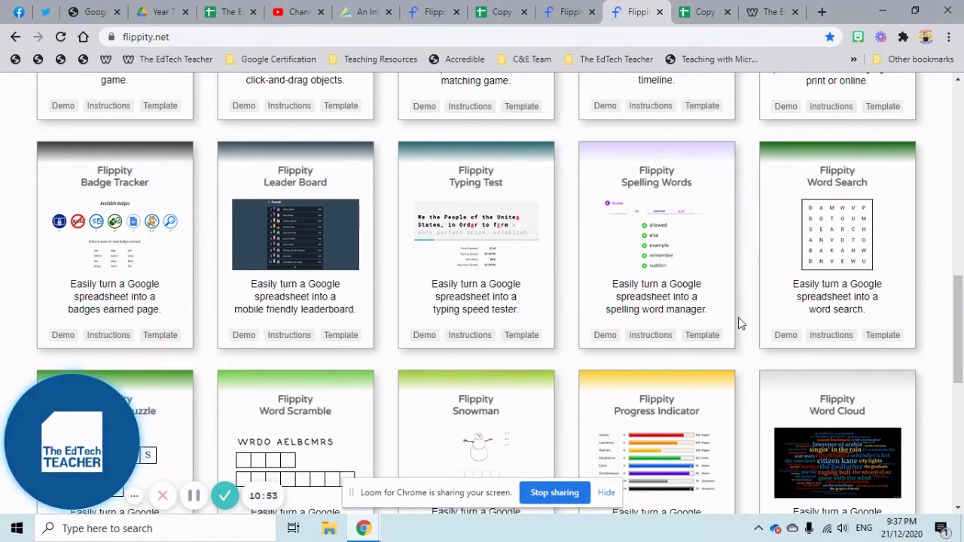
{"action": "scroll", "coordinate": [738, 317], "scroll_direction": "down", "scroll_amount": 3}
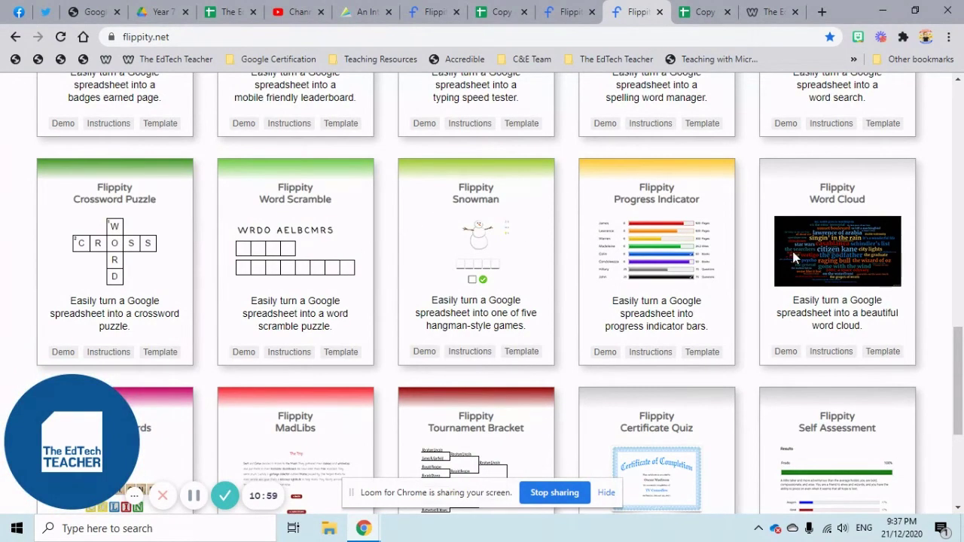
{"action": "scroll", "coordinate": [790, 252], "scroll_direction": "down", "scroll_amount": 3}
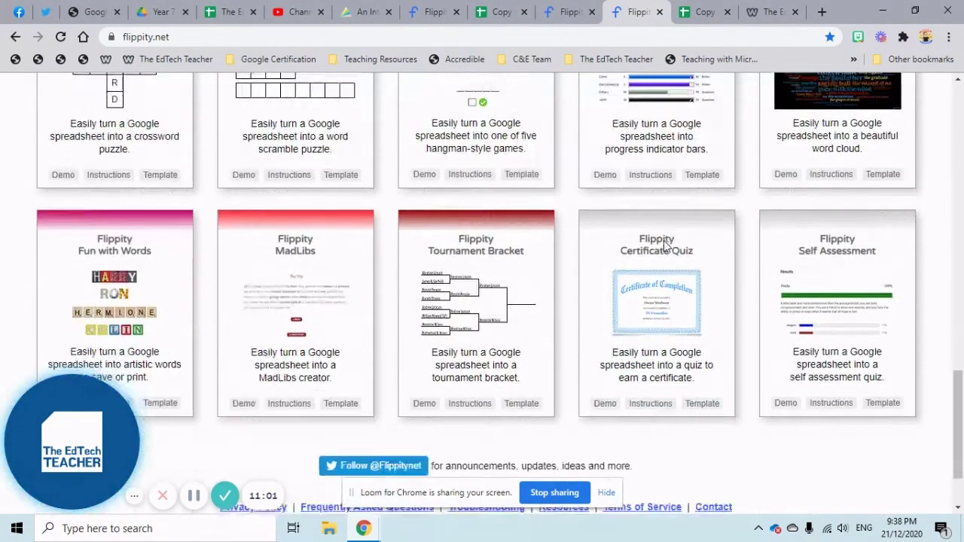
{"action": "scroll", "coordinate": [664, 240], "scroll_direction": "down", "scroll_amount": 2}
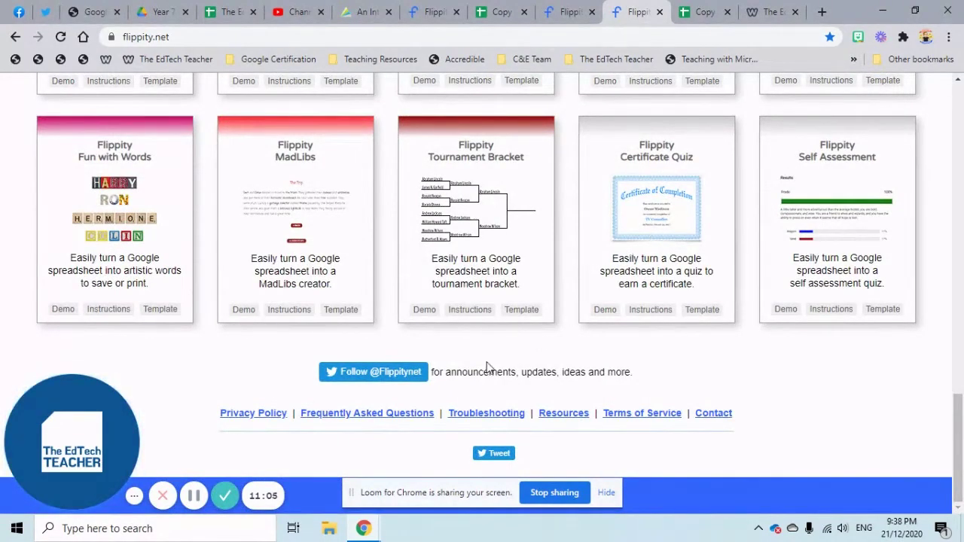
View the Skip the Spreadsheet options and examine the editable term list and the activities it can generate
{"action": "scroll", "coordinate": [483, 373], "scroll_direction": "up", "scroll_amount": 5}
{"action": "scroll", "coordinate": [483, 375], "scroll_direction": "up", "scroll_amount": 10}
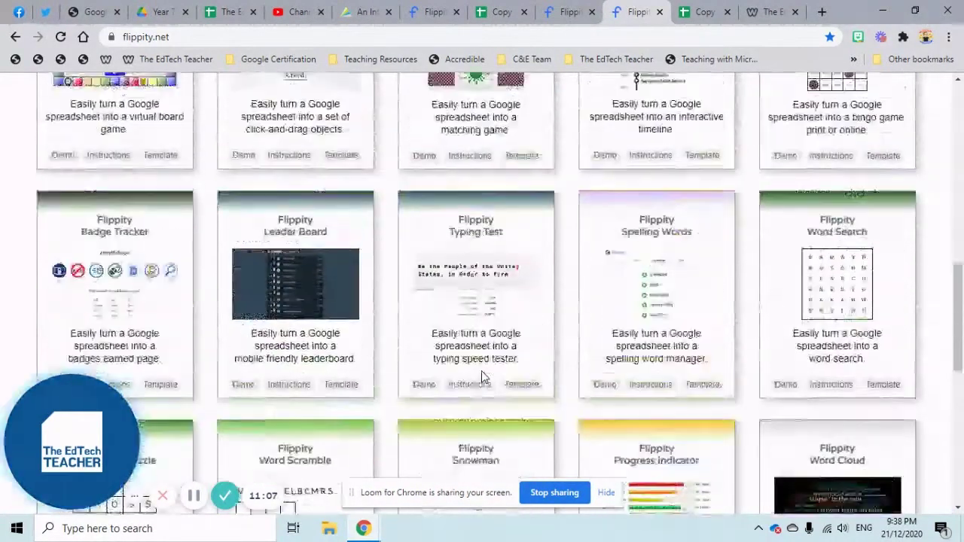
{"action": "scroll", "coordinate": [483, 371], "scroll_direction": "up", "scroll_amount": 2}
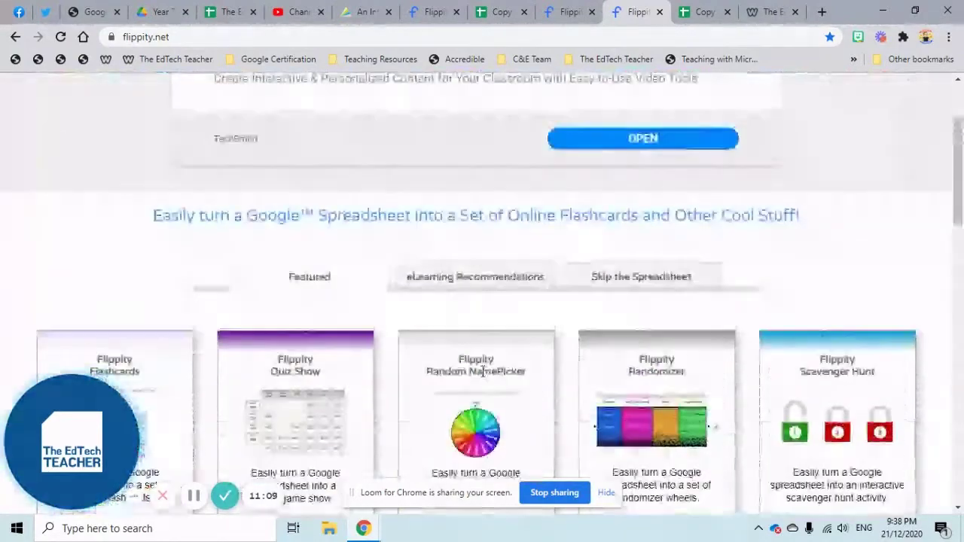
{"action": "left_click", "coordinate": [612, 285]}
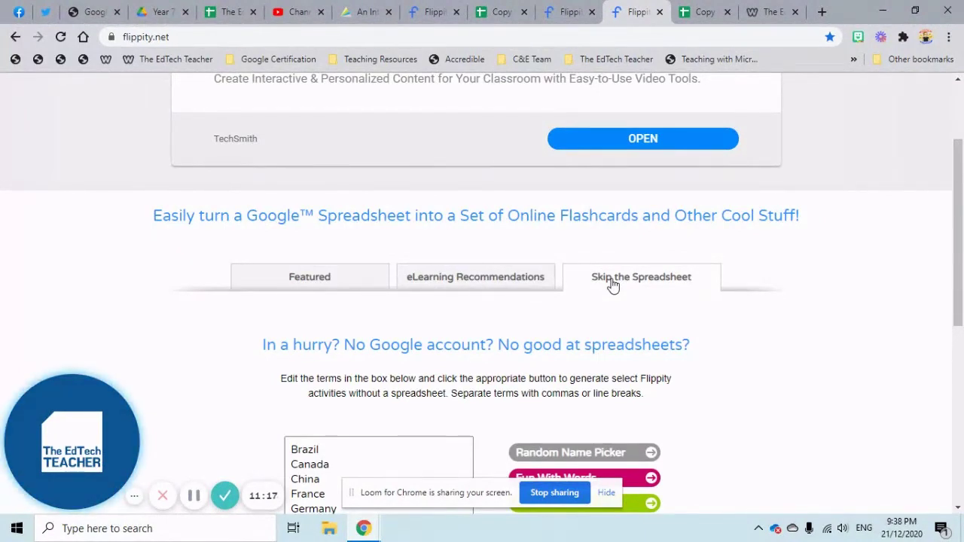
{"action": "scroll", "coordinate": [612, 293], "scroll_direction": "down", "scroll_amount": 2}
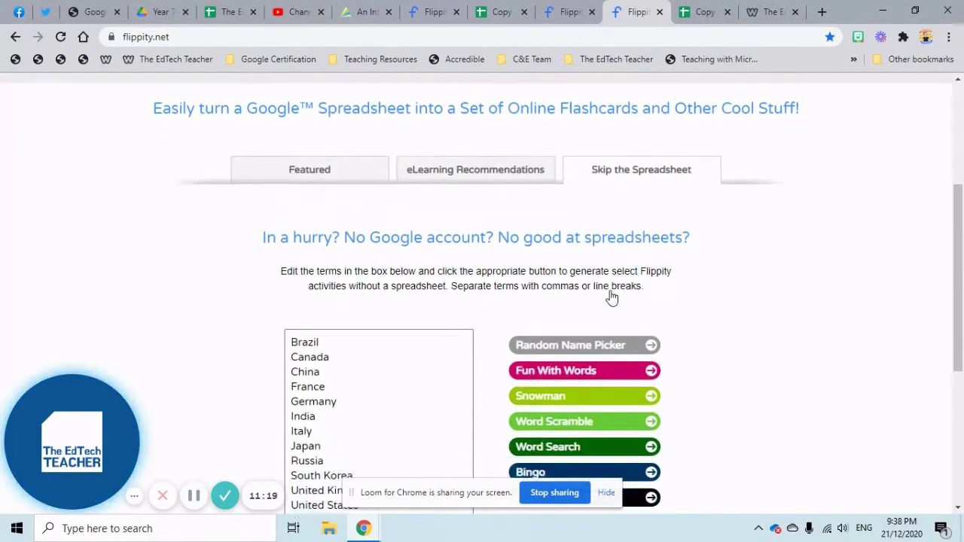
{"action": "scroll", "coordinate": [612, 298], "scroll_direction": "down", "scroll_amount": 3}
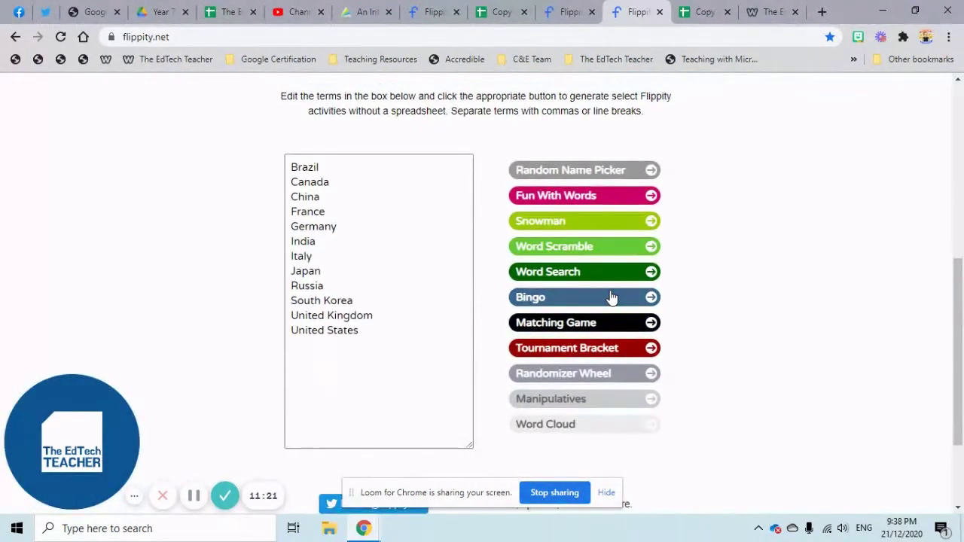
{"action": "scroll", "coordinate": [612, 299], "scroll_direction": "up", "scroll_amount": 1}
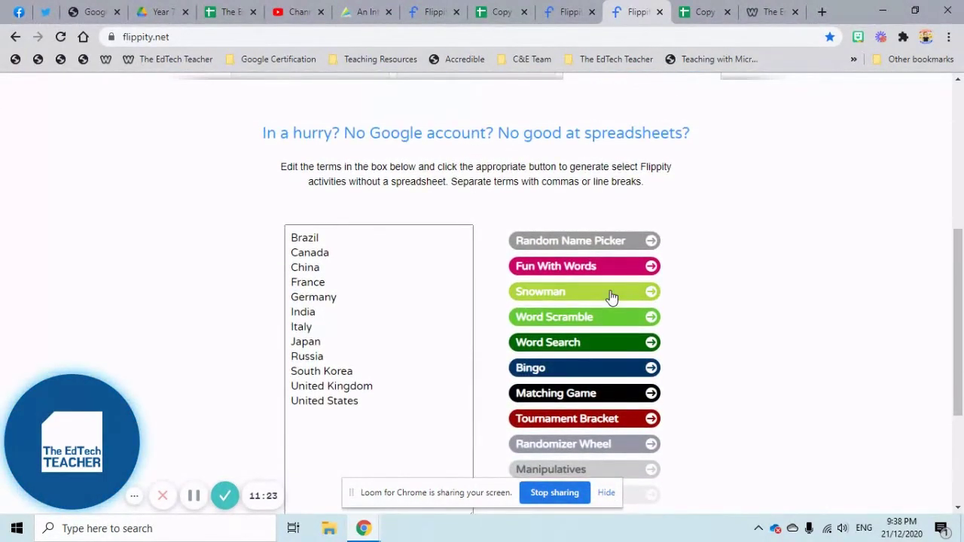
{"action": "scroll", "coordinate": [612, 298], "scroll_direction": "down", "scroll_amount": 1}
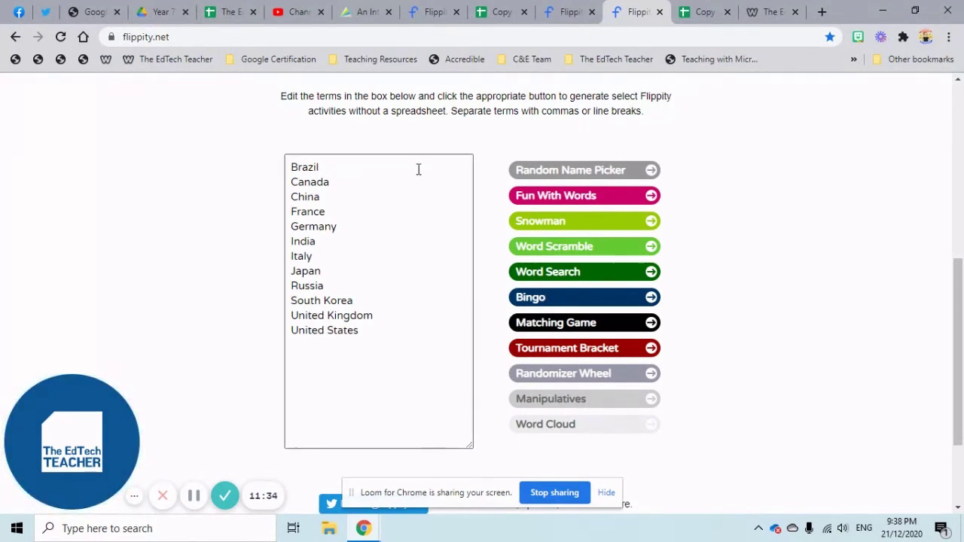
{"action": "scroll", "coordinate": [423, 192], "scroll_direction": "down", "scroll_amount": 3}
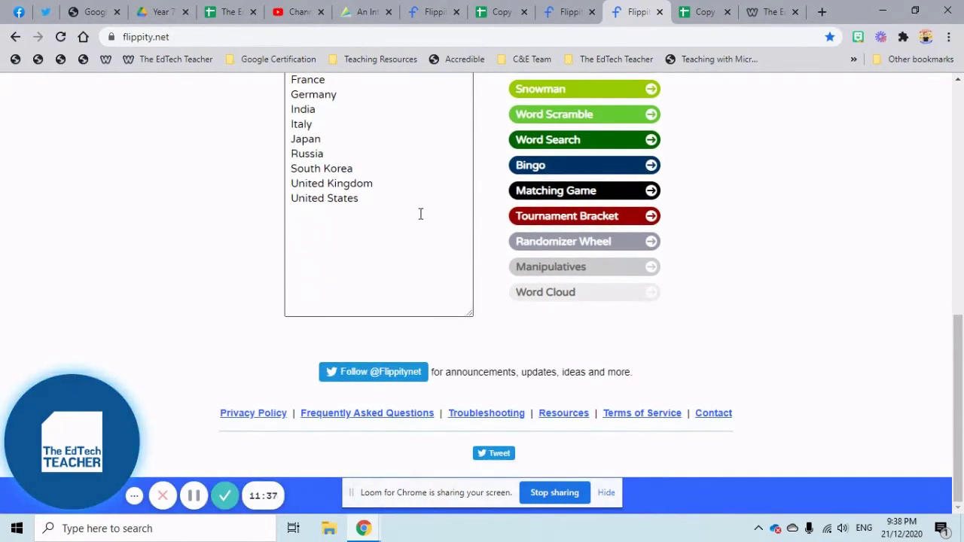
{"action": "scroll", "coordinate": [420, 214], "scroll_direction": "up", "scroll_amount": 3}
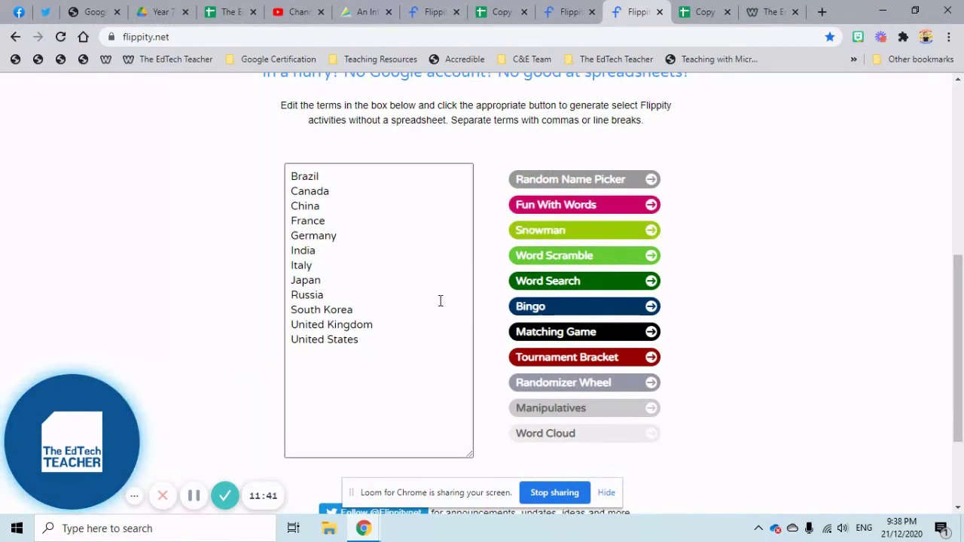
Return to the Featured templates and look over the first two rows, from Flashcards to Bingo
{"action": "scroll", "coordinate": [440, 300], "scroll_direction": "up", "scroll_amount": 4}
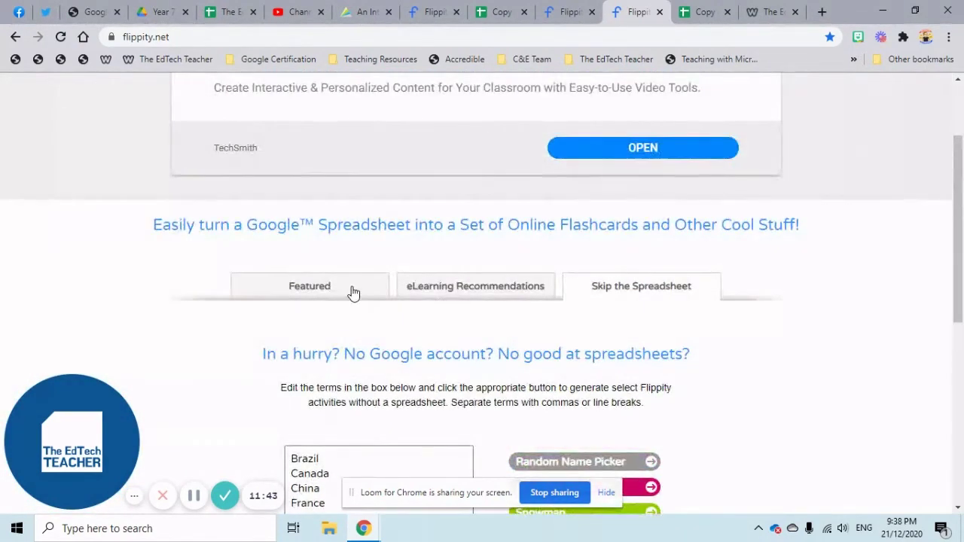
{"action": "left_click", "coordinate": [354, 293]}
{"action": "scroll", "coordinate": [355, 293], "scroll_direction": "down", "scroll_amount": 1}
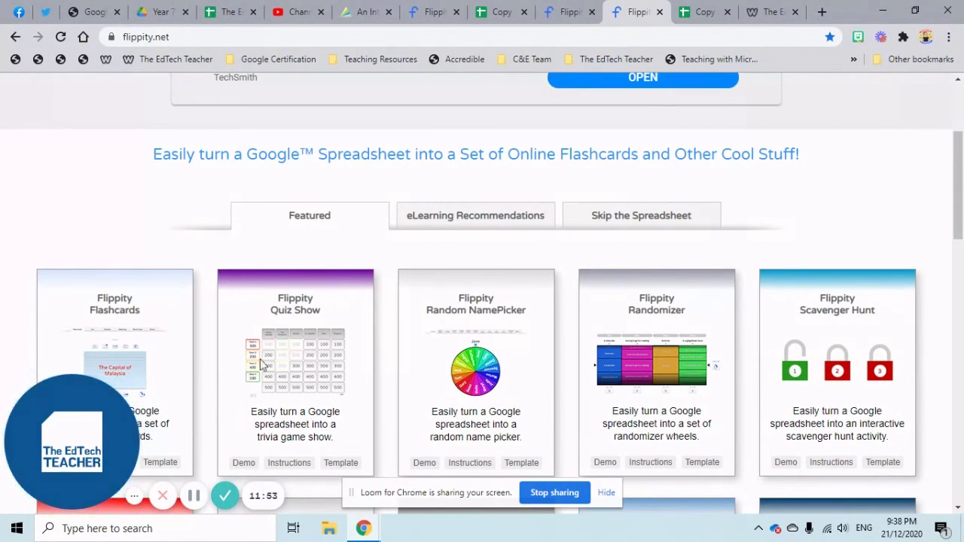
{"action": "scroll", "coordinate": [280, 355], "scroll_direction": "down", "scroll_amount": 1}
{"action": "scroll", "coordinate": [279, 353], "scroll_direction": "down", "scroll_amount": 1}
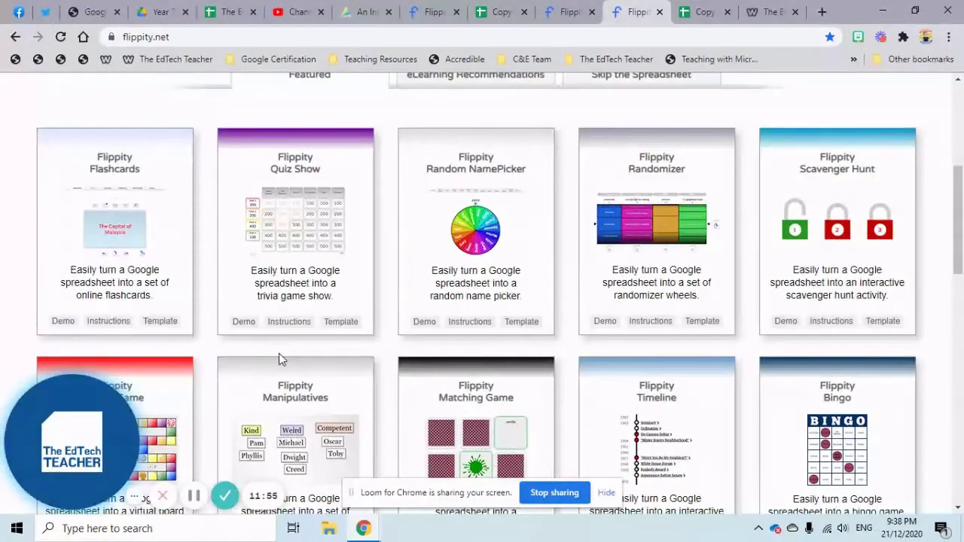
{"action": "scroll", "coordinate": [279, 354], "scroll_direction": "down", "scroll_amount": 1}
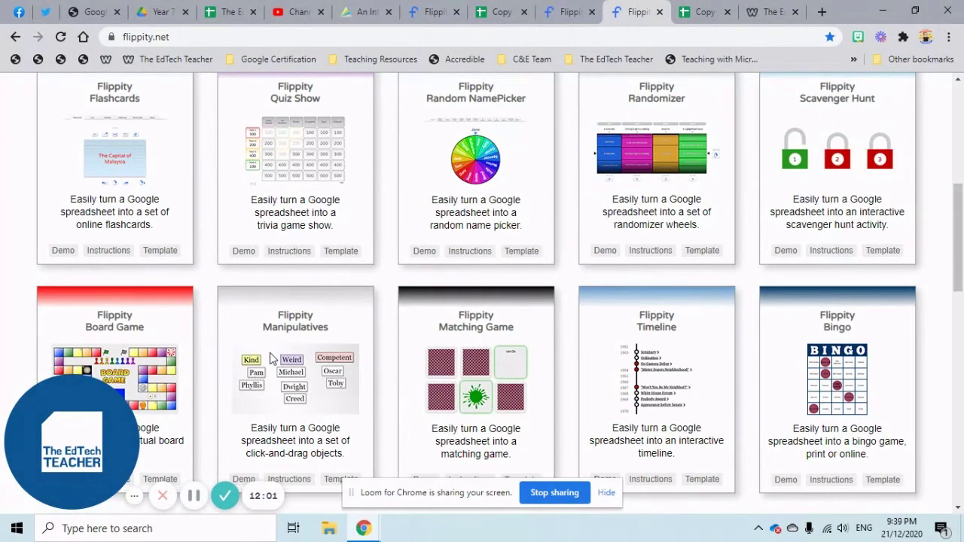
{"action": "scroll", "coordinate": [273, 358], "scroll_direction": "down", "scroll_amount": 1}
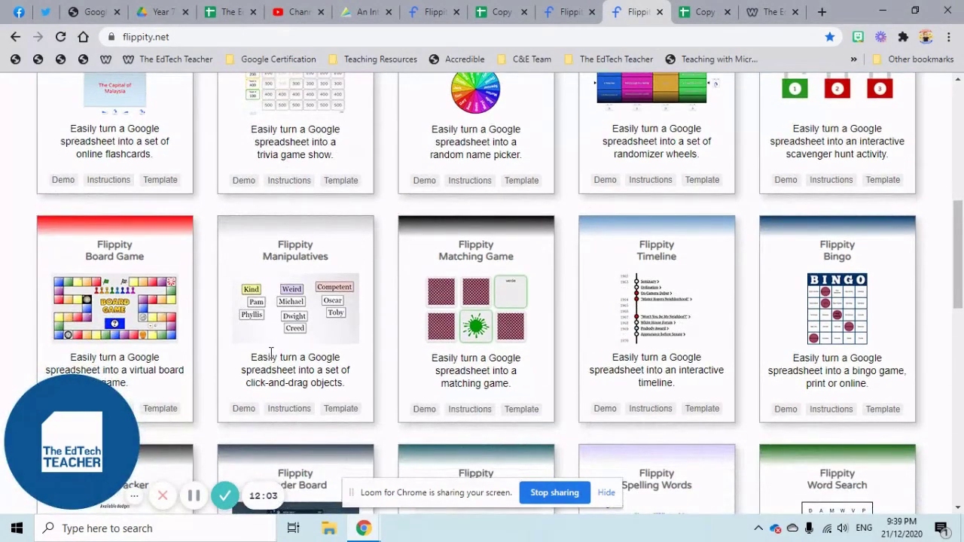